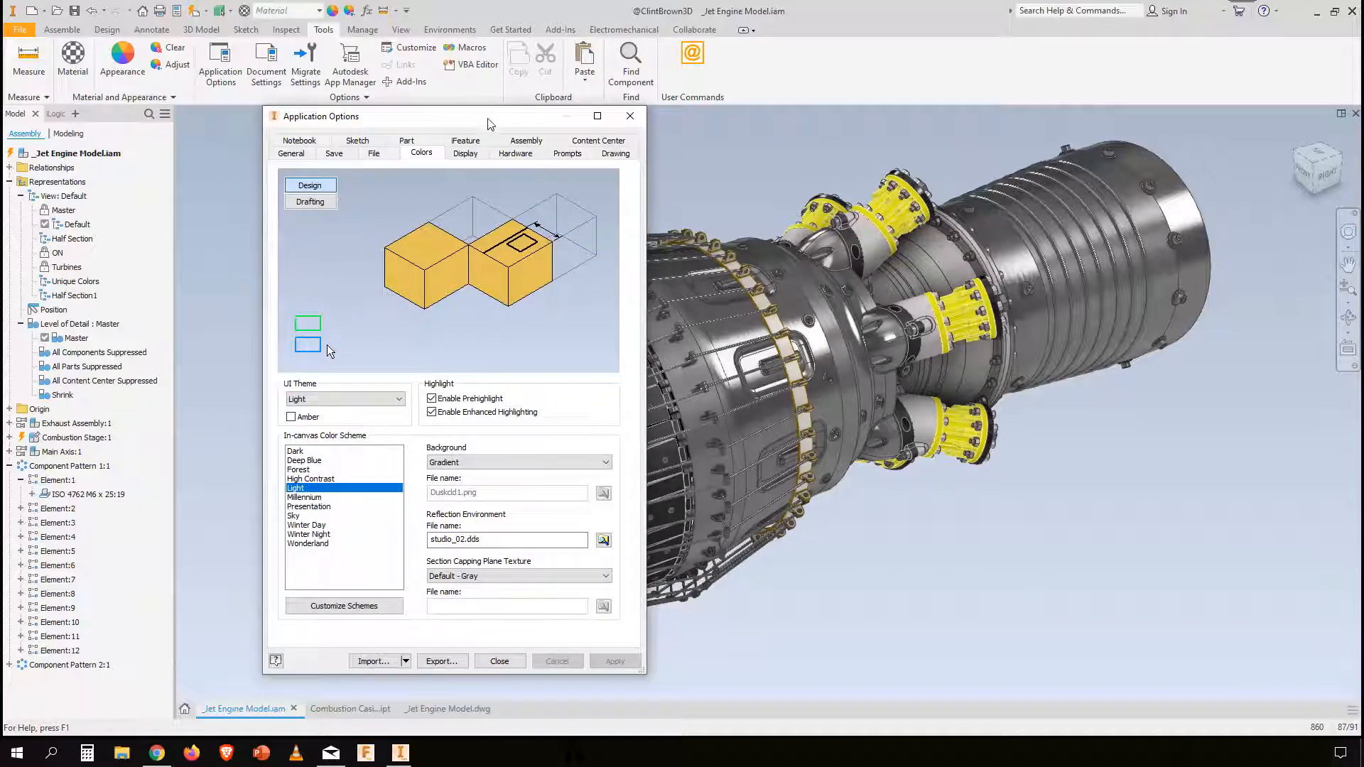
# Step: Switch the UI theme to Dark (pre-release) with the Dark in-canvas color scheme and apply the application options
pyautogui.moveTo(487, 126); pyautogui.dragTo(400, 125)
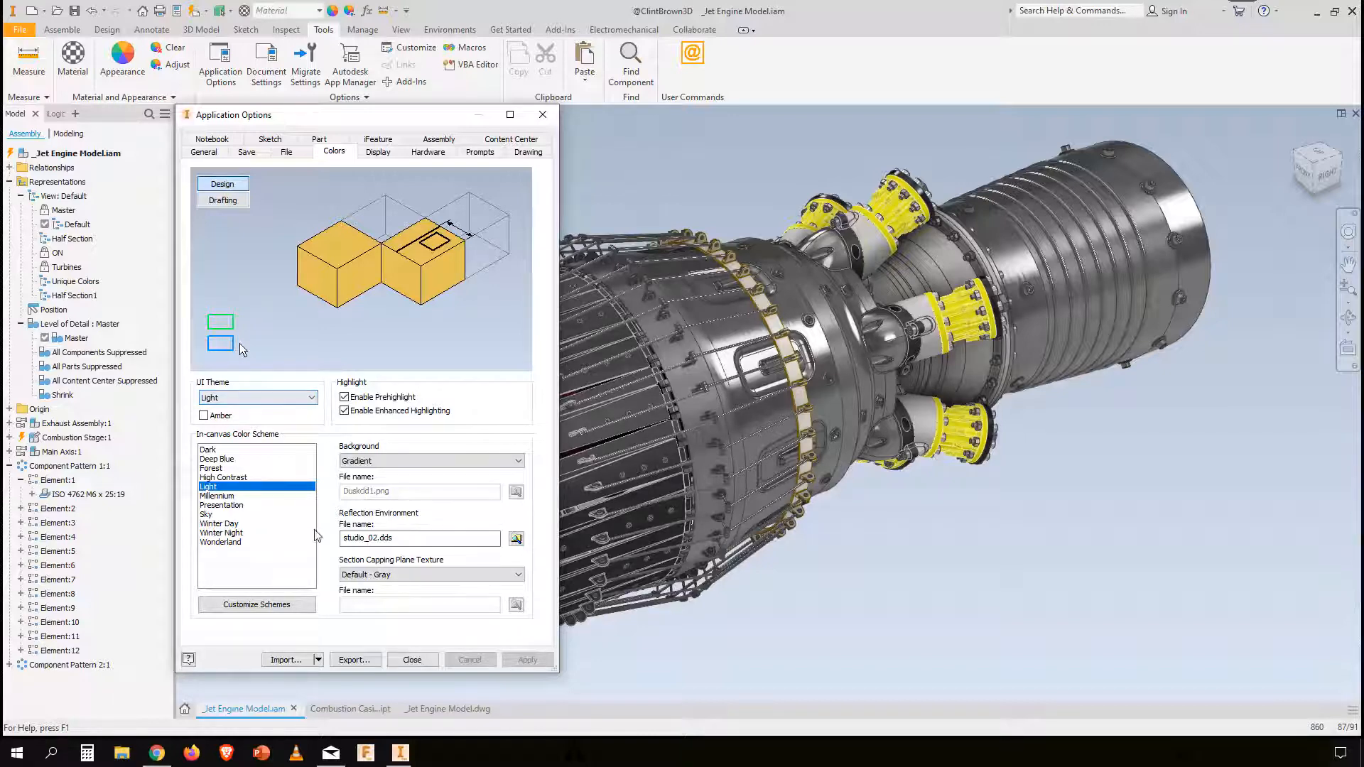
pyautogui.click(300, 405)
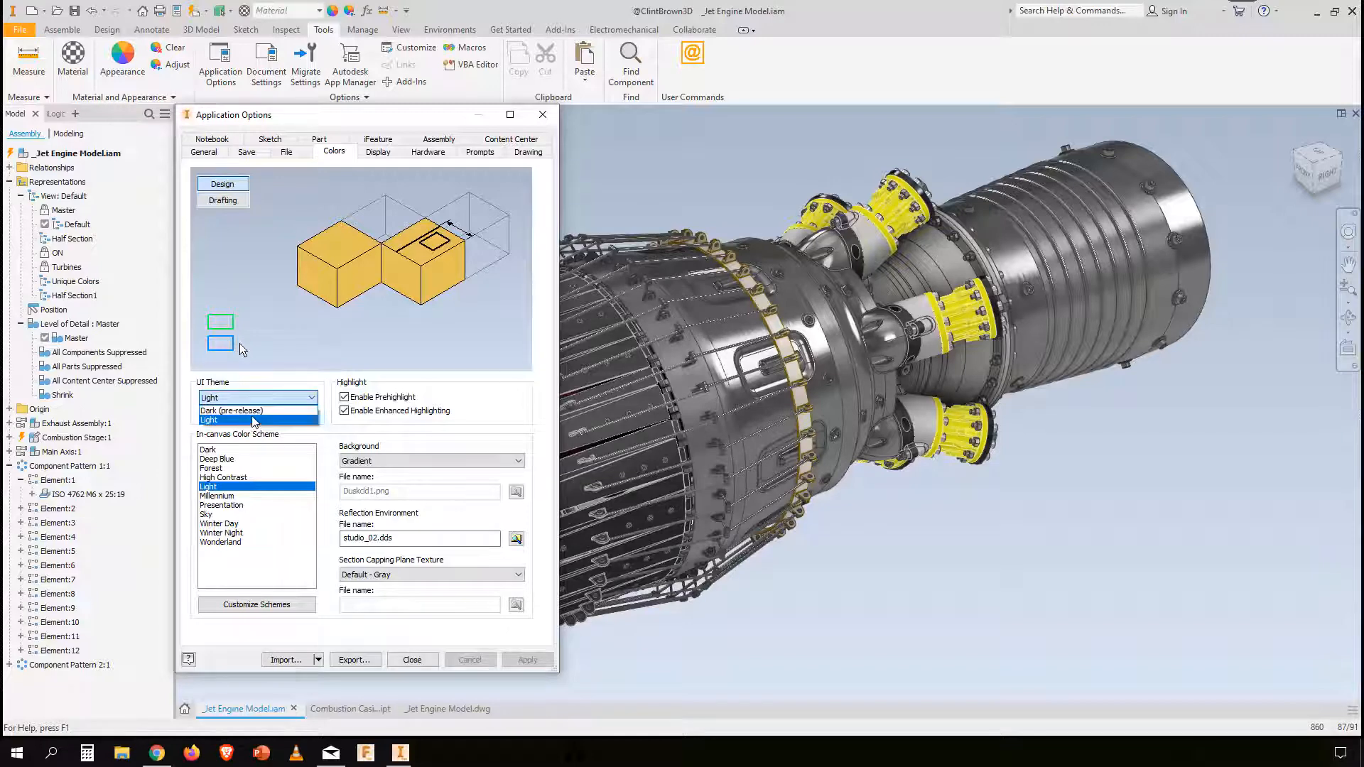
pyautogui.click(234, 410)
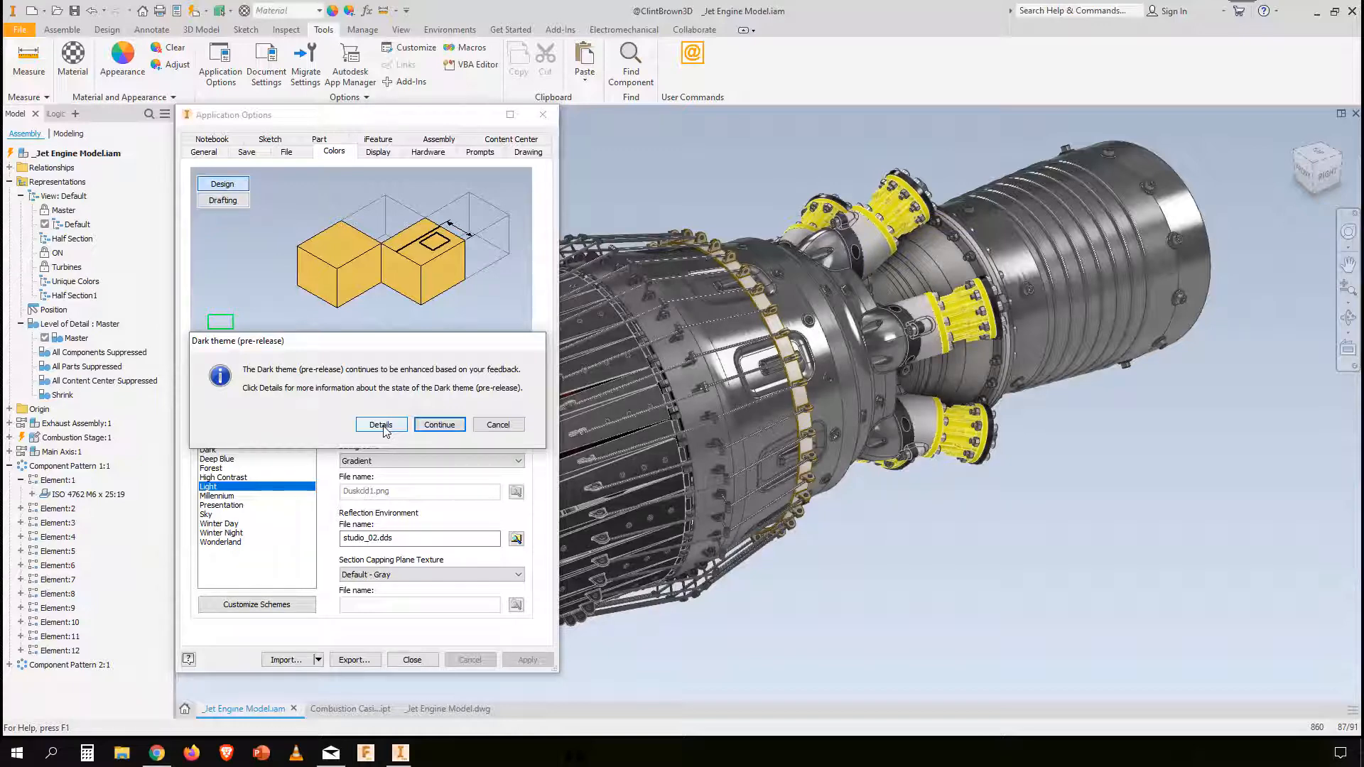
pyautogui.click(439, 424)
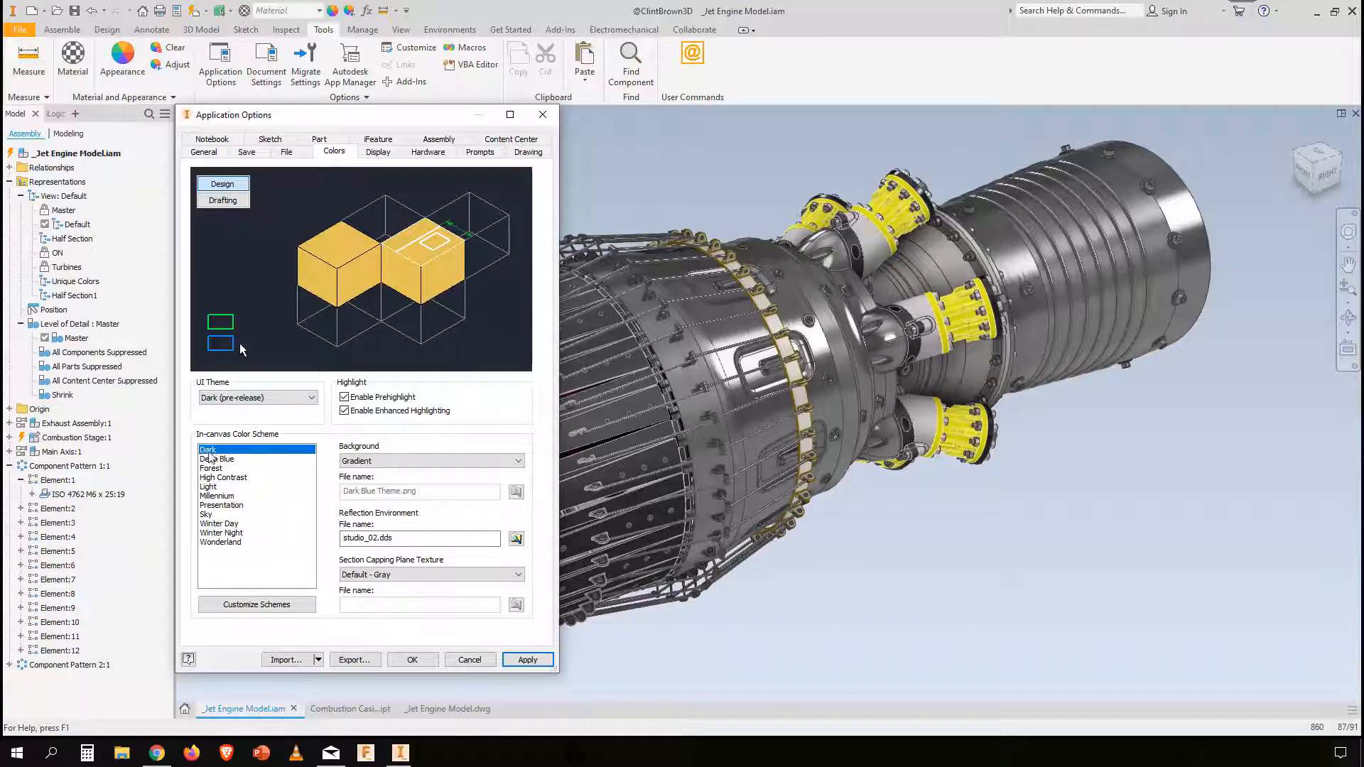
pyautogui.click(526, 659)
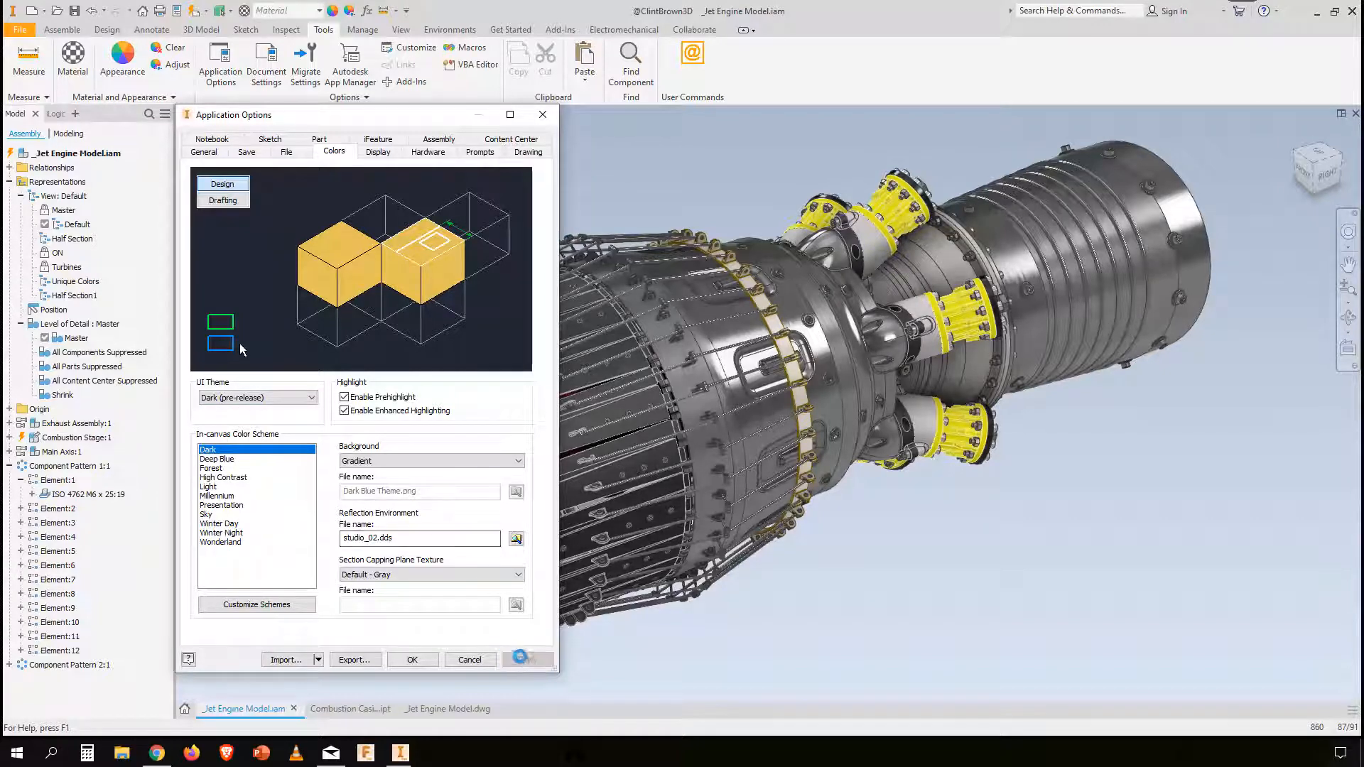
pyautogui.click(412, 657)
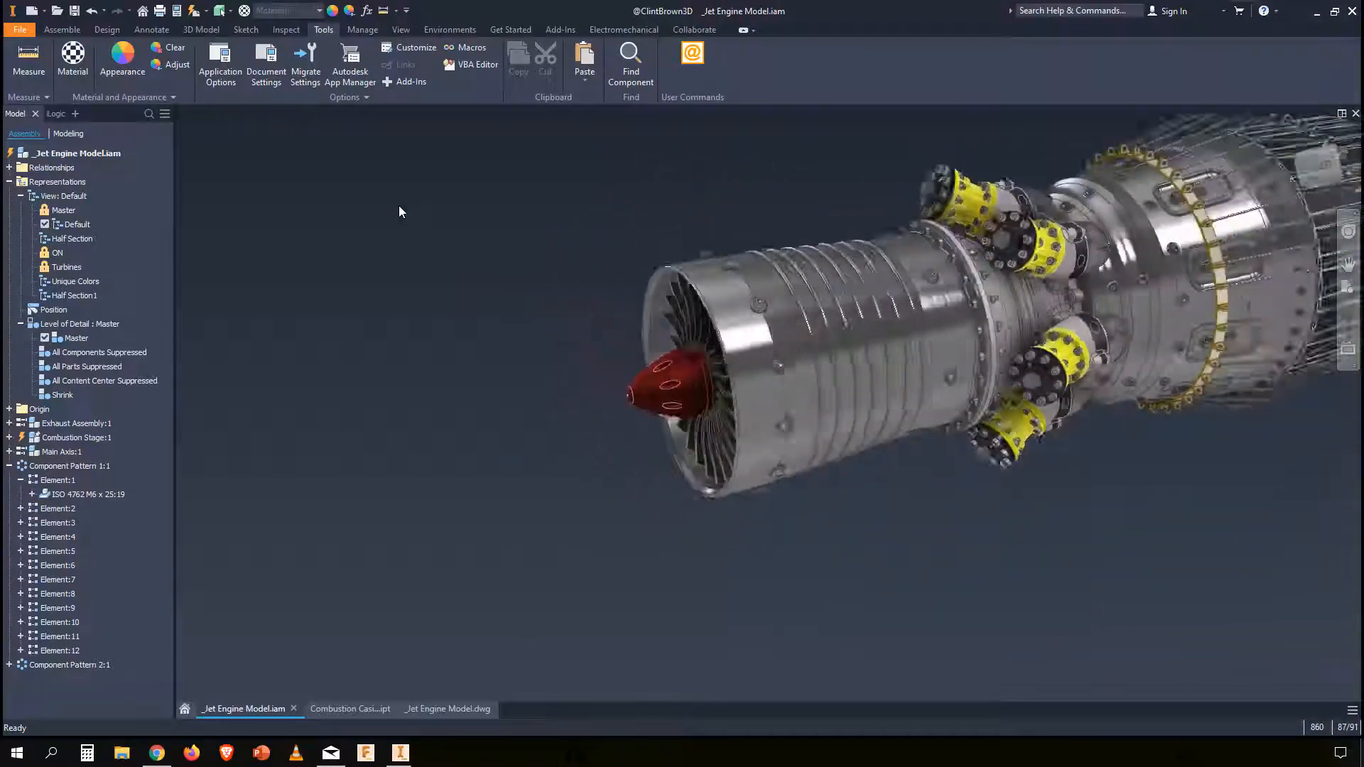
# Step: Examine the Constrain and Joint dialogs of the jet engine assembly in the dark theme without placing any relationship
pyautogui.click(1295, 132)
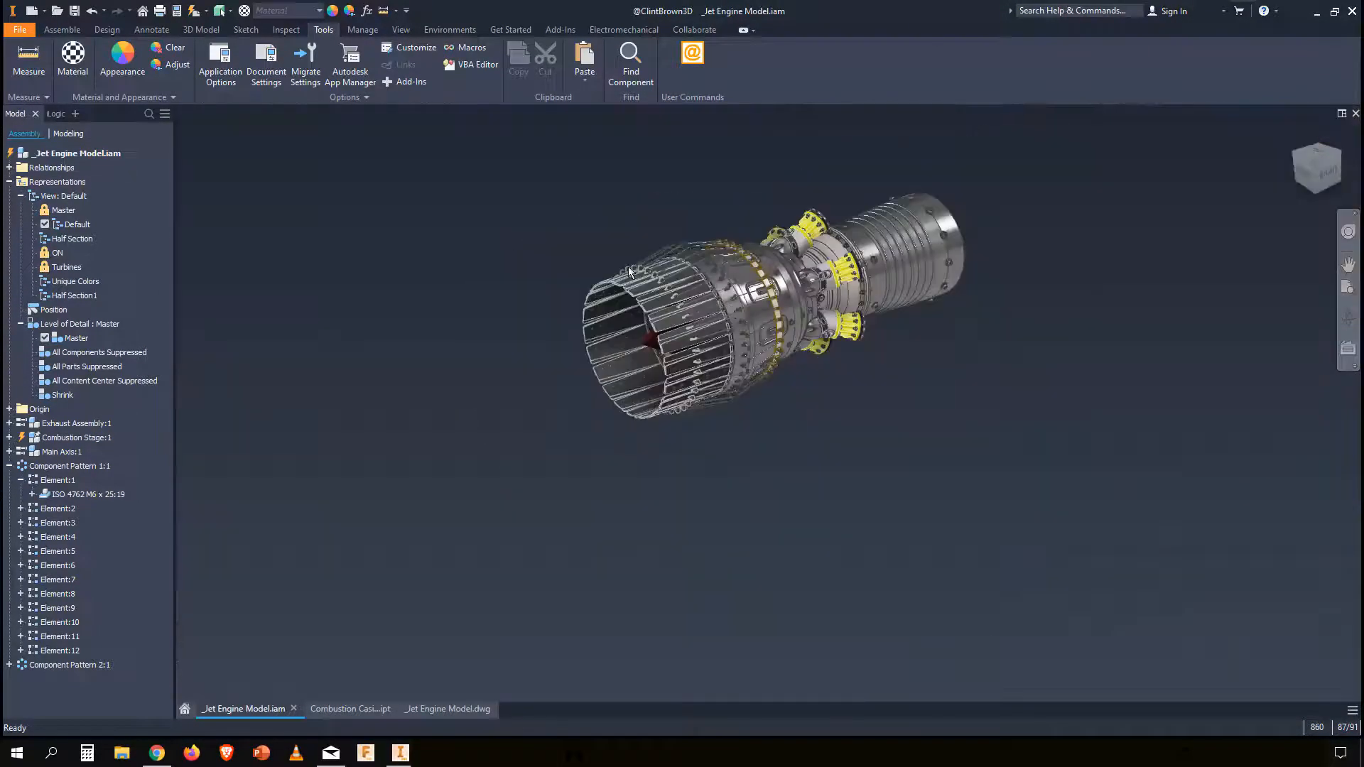
pyautogui.scroll(3, 628, 269)
pyautogui.moveTo(651, 228); pyautogui.dragTo(453, 261, button='middle')
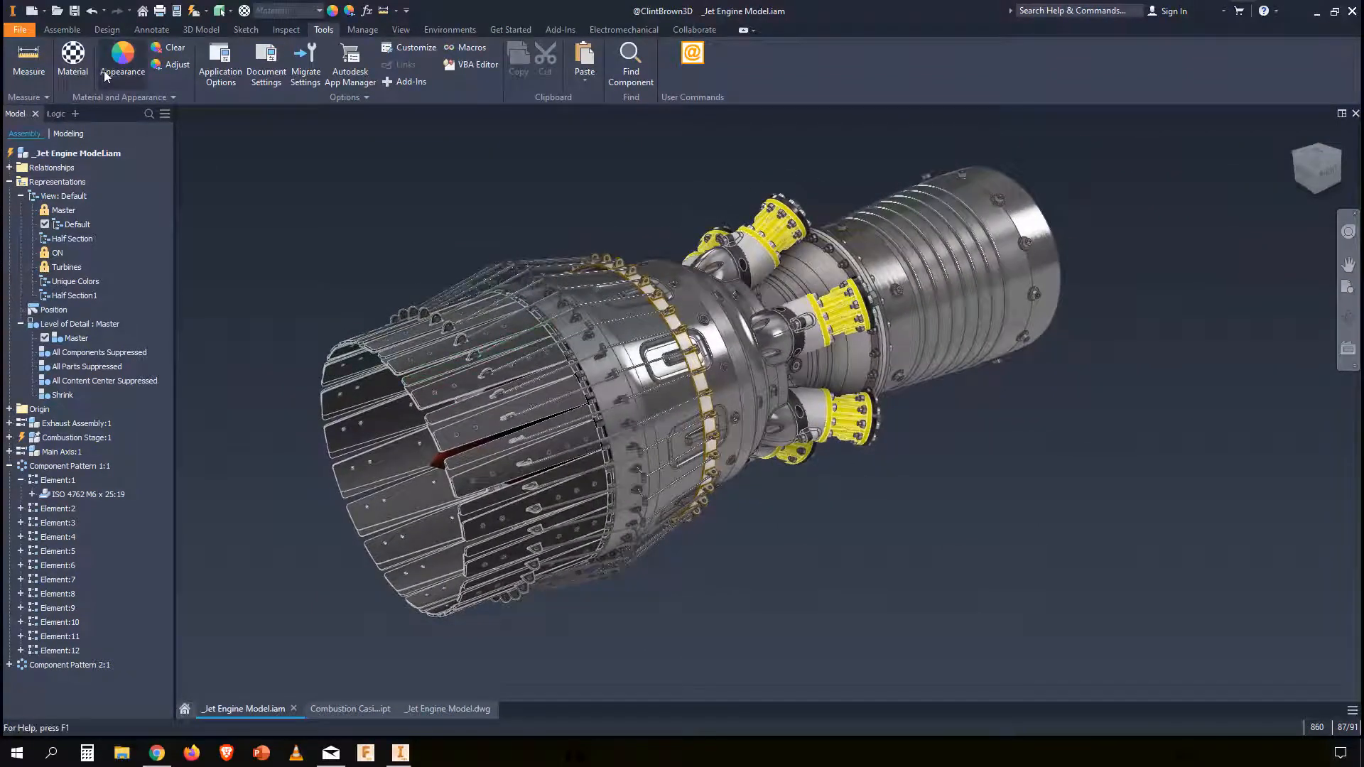
pyautogui.click(61, 30)
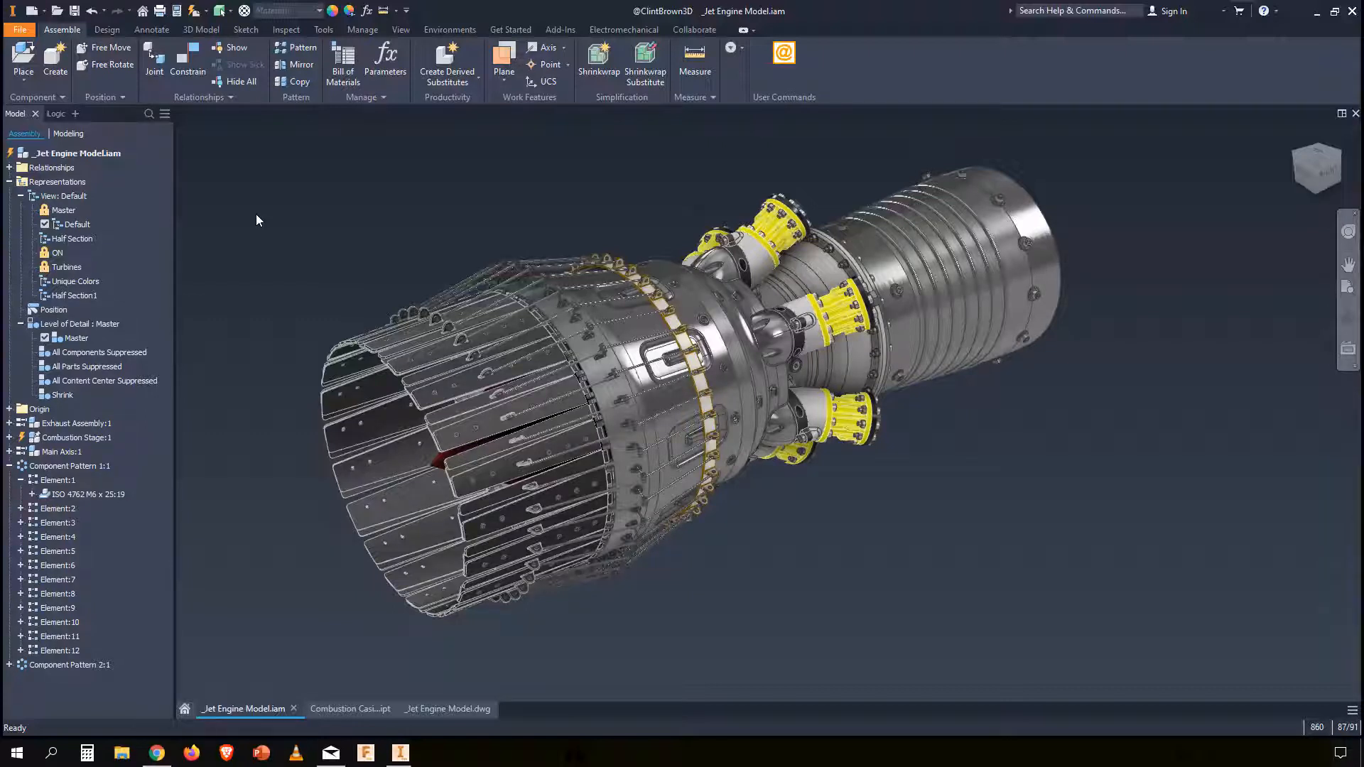
pyautogui.click(184, 54)
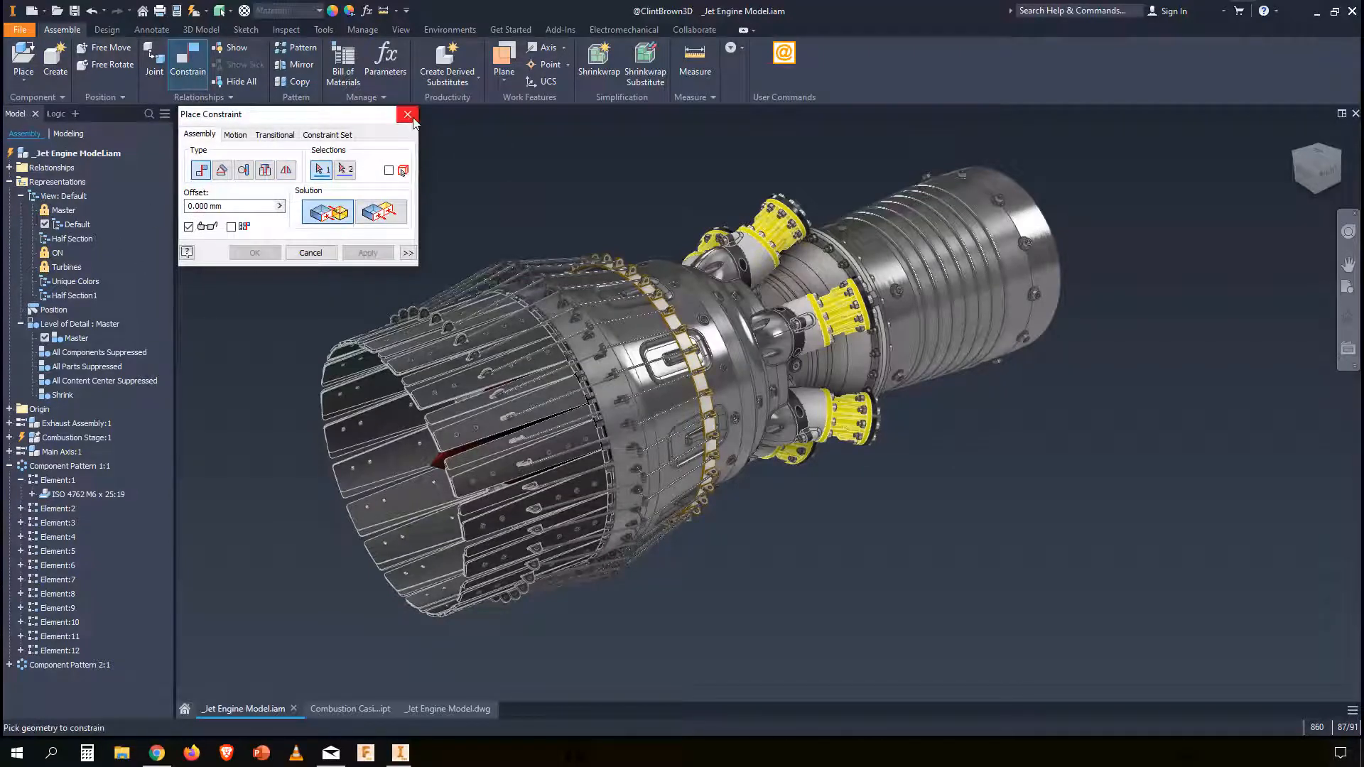
pyautogui.click(154, 60)
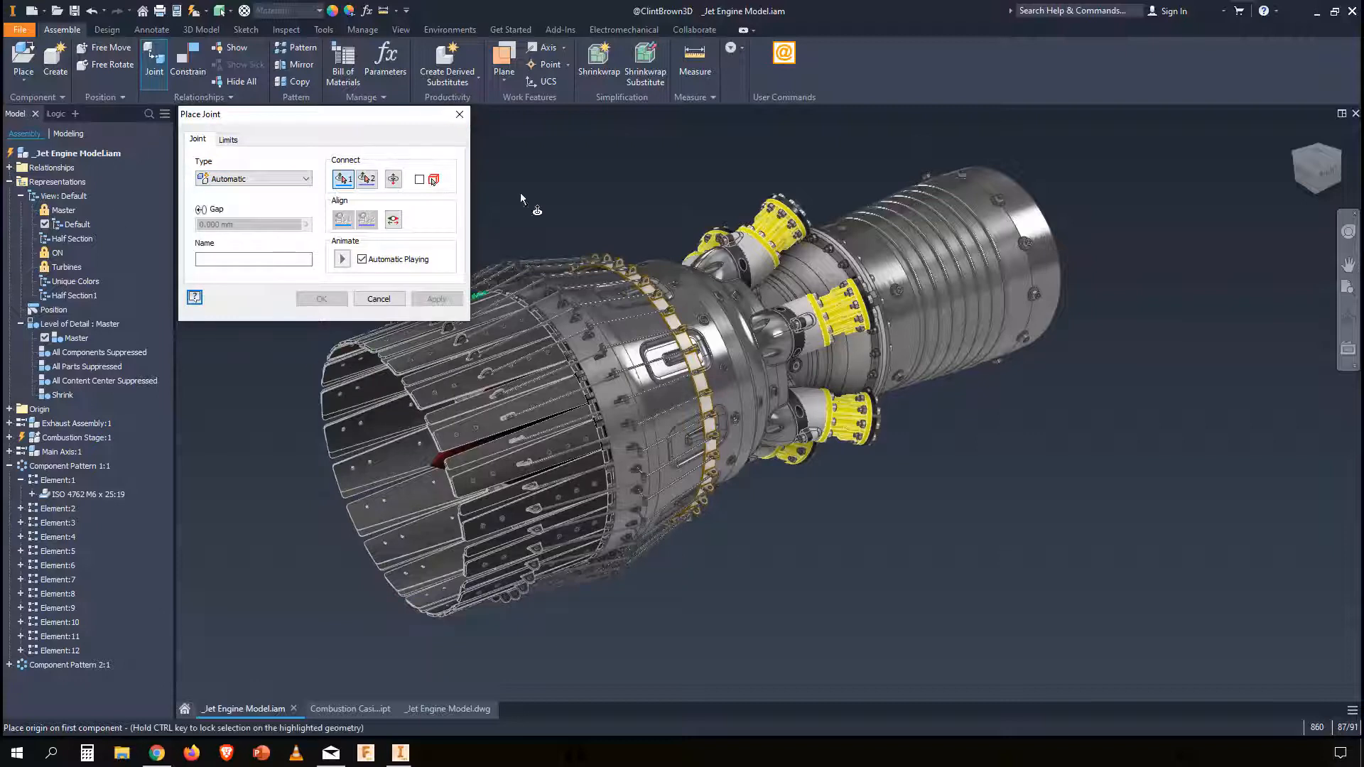
pyautogui.click(460, 114)
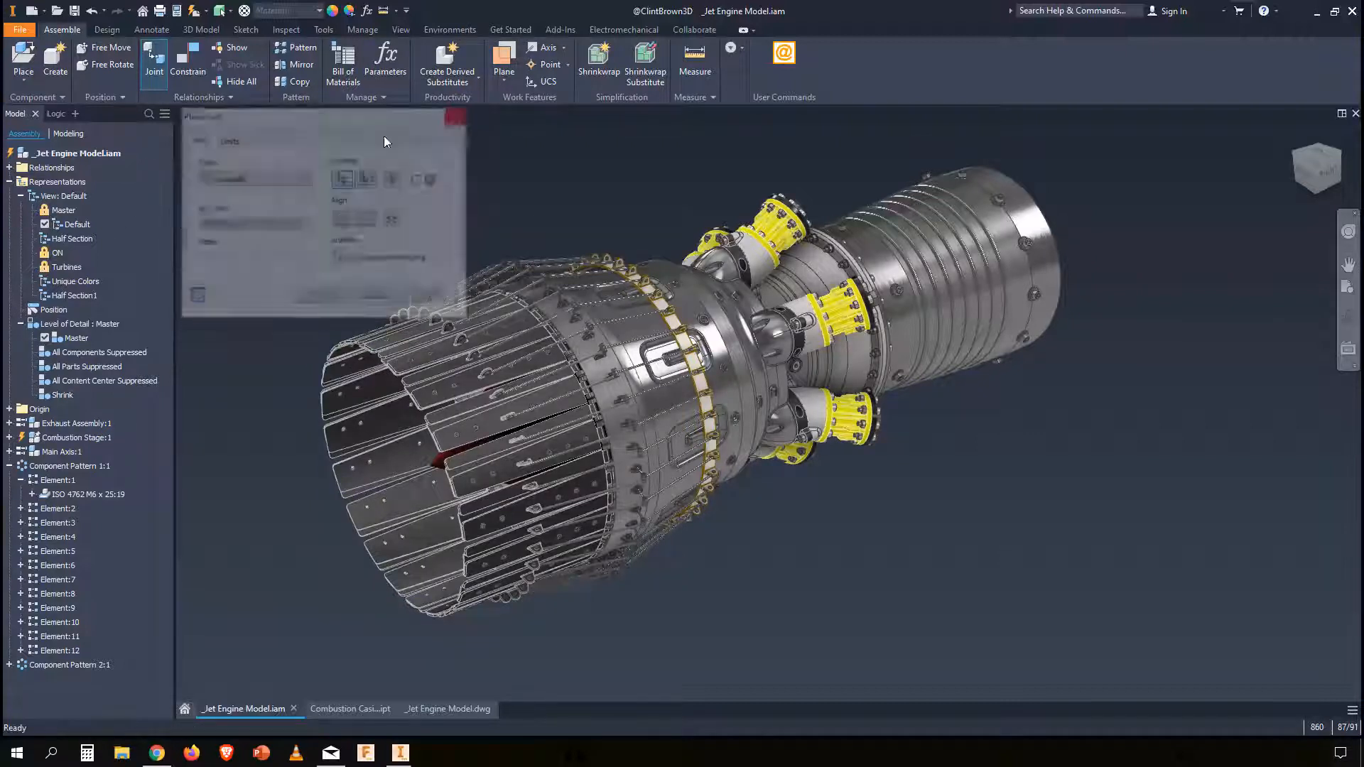
# Step: Bring up the Combustion Casing part and examine the Extrude, Revolve, Sweep and Loft settings without creating a feature
pyautogui.click(352, 709)
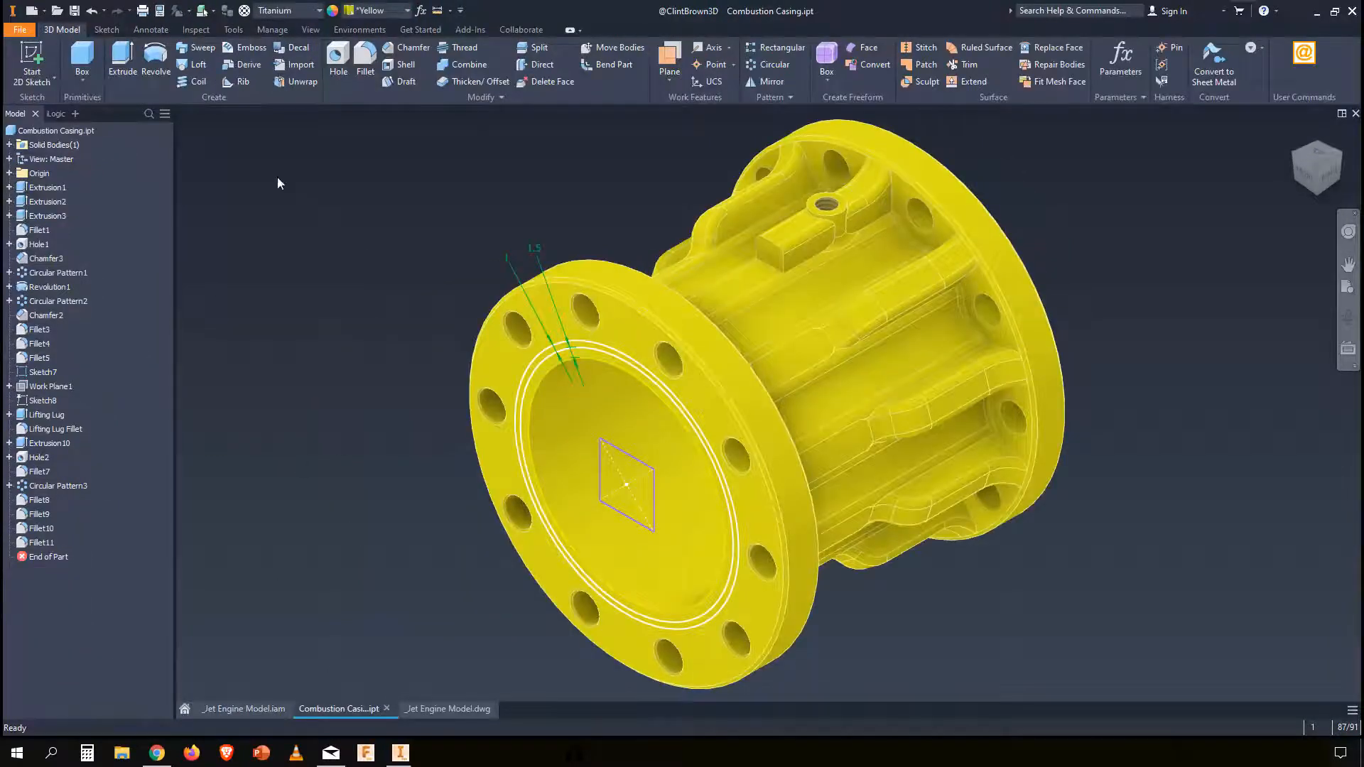
pyautogui.click(122, 61)
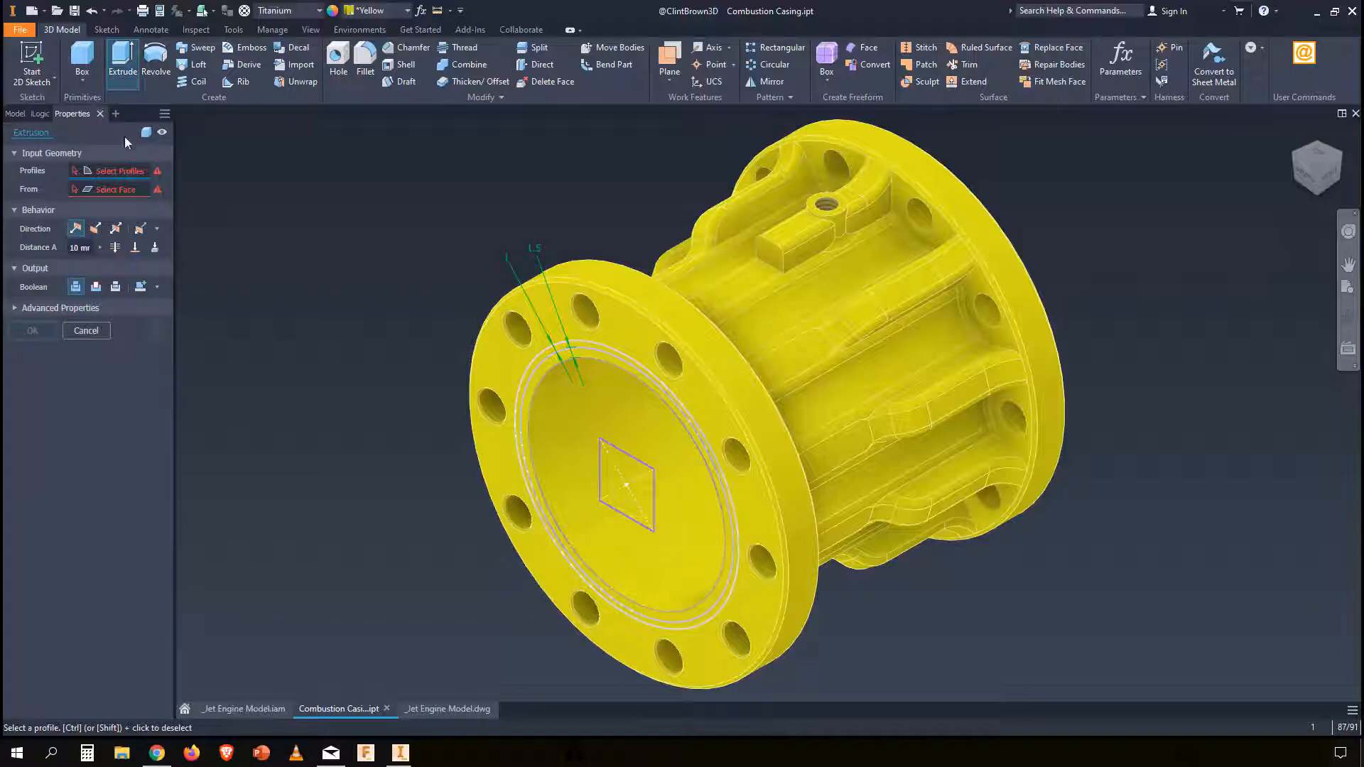
pyautogui.click(155, 61)
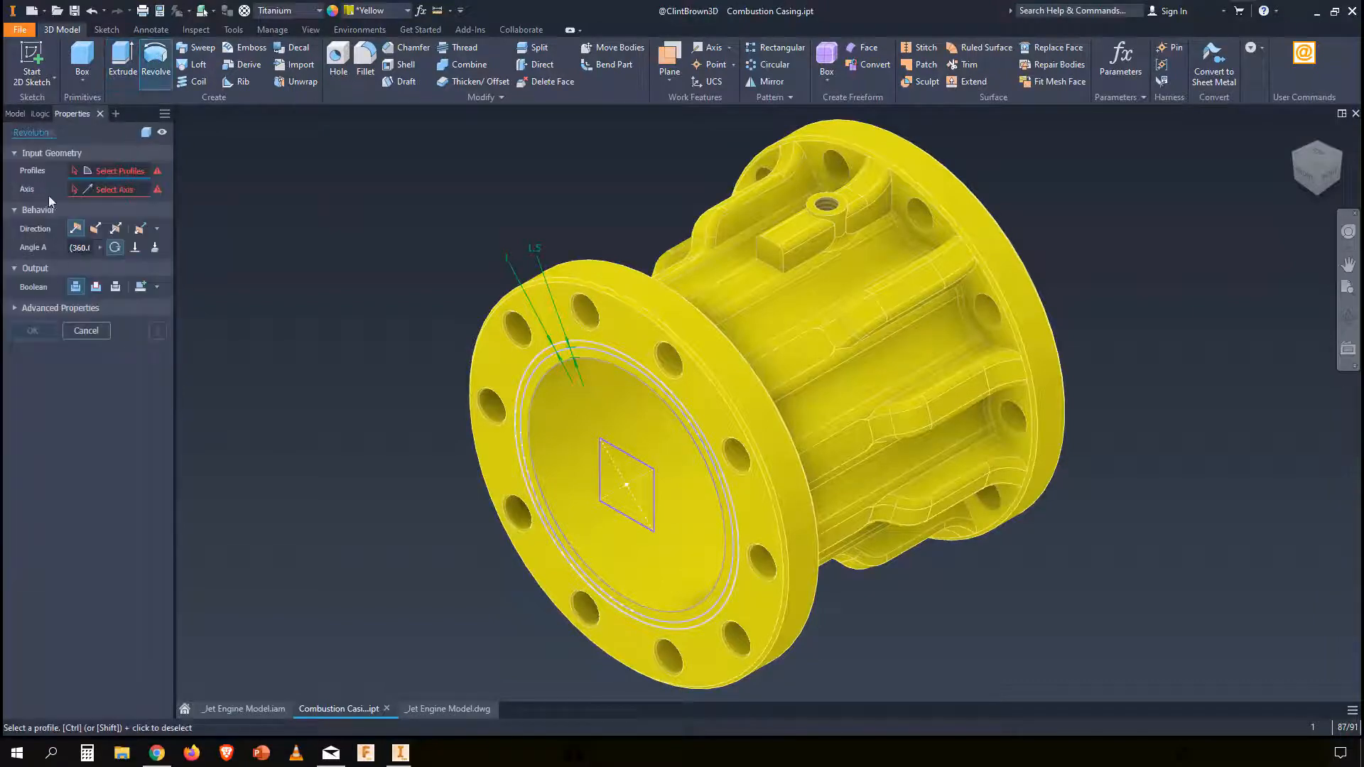
pyautogui.click(183, 52)
pyautogui.click(194, 65)
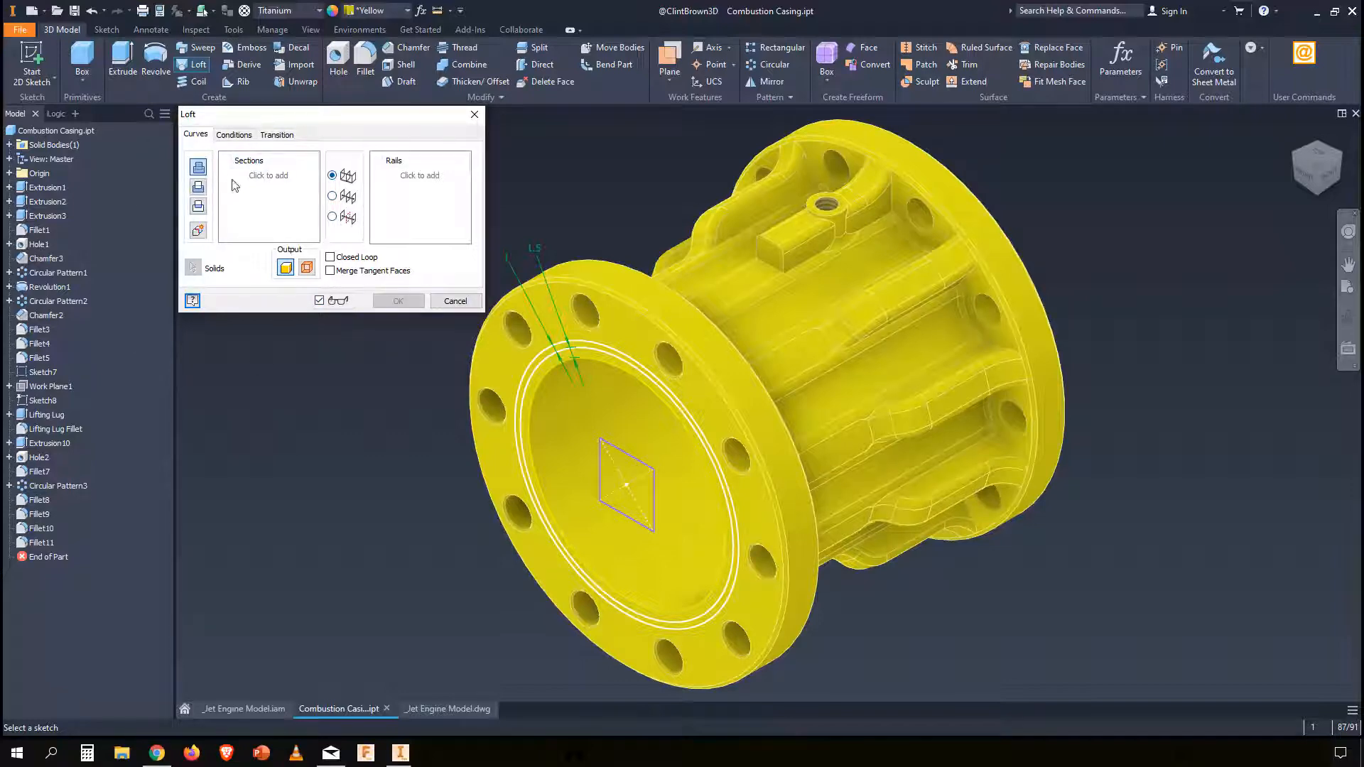
pyautogui.click(474, 115)
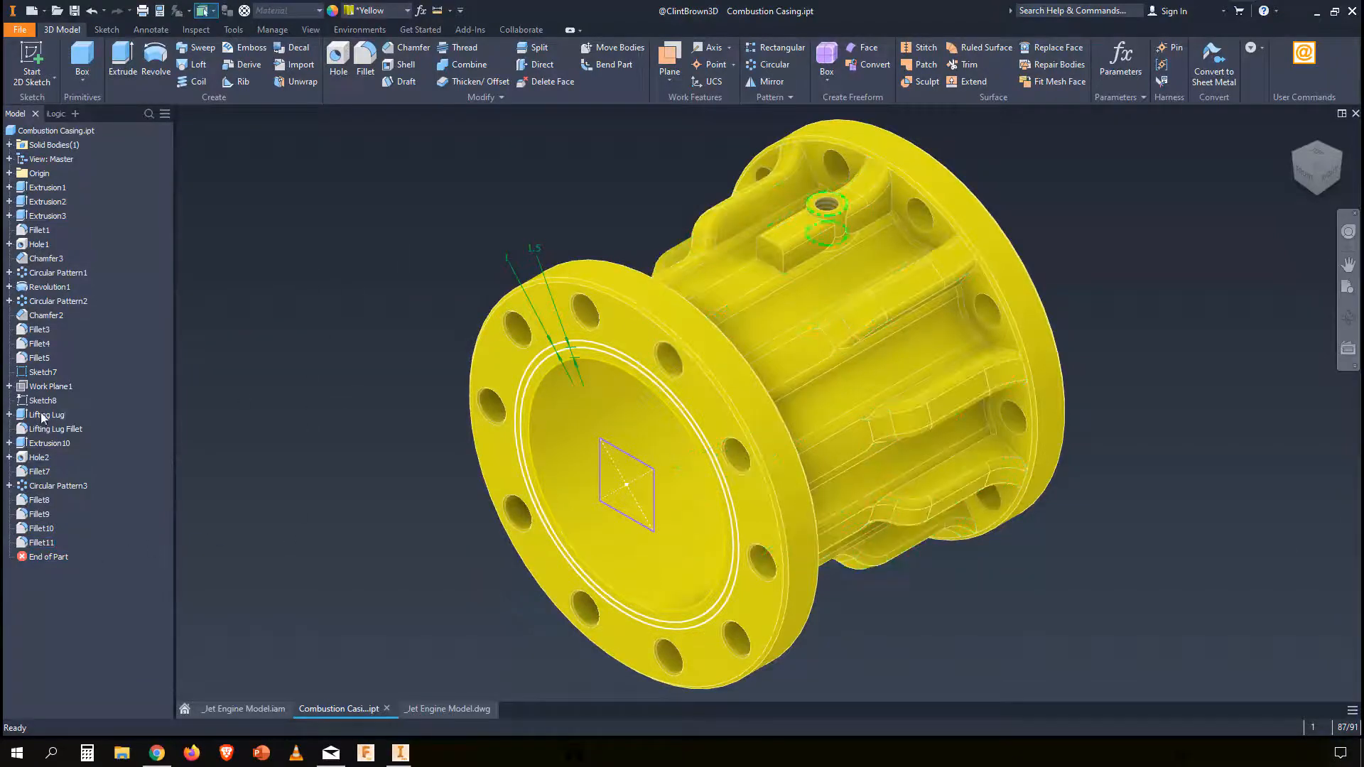
# Step: Enlarge the centred square in Sketch7 to about 13.3 mm, dimension its vertical side and finish the sketch
pyautogui.doubleClick(43, 372)
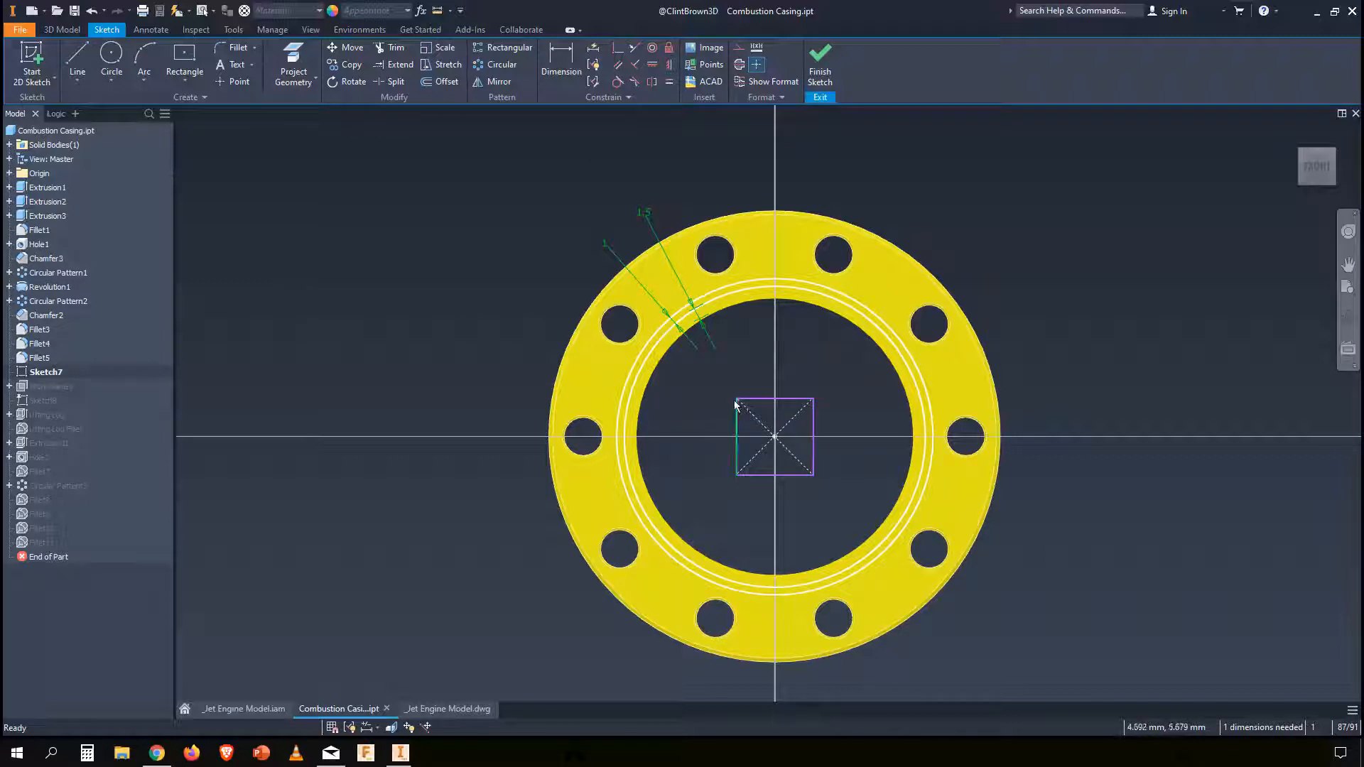
pyautogui.moveTo(740, 401)
pyautogui.mouseDown()
pyautogui.moveTo(716, 422)
pyautogui.moveTo(723, 386)
pyautogui.mouseUp()
pyautogui.press('d')
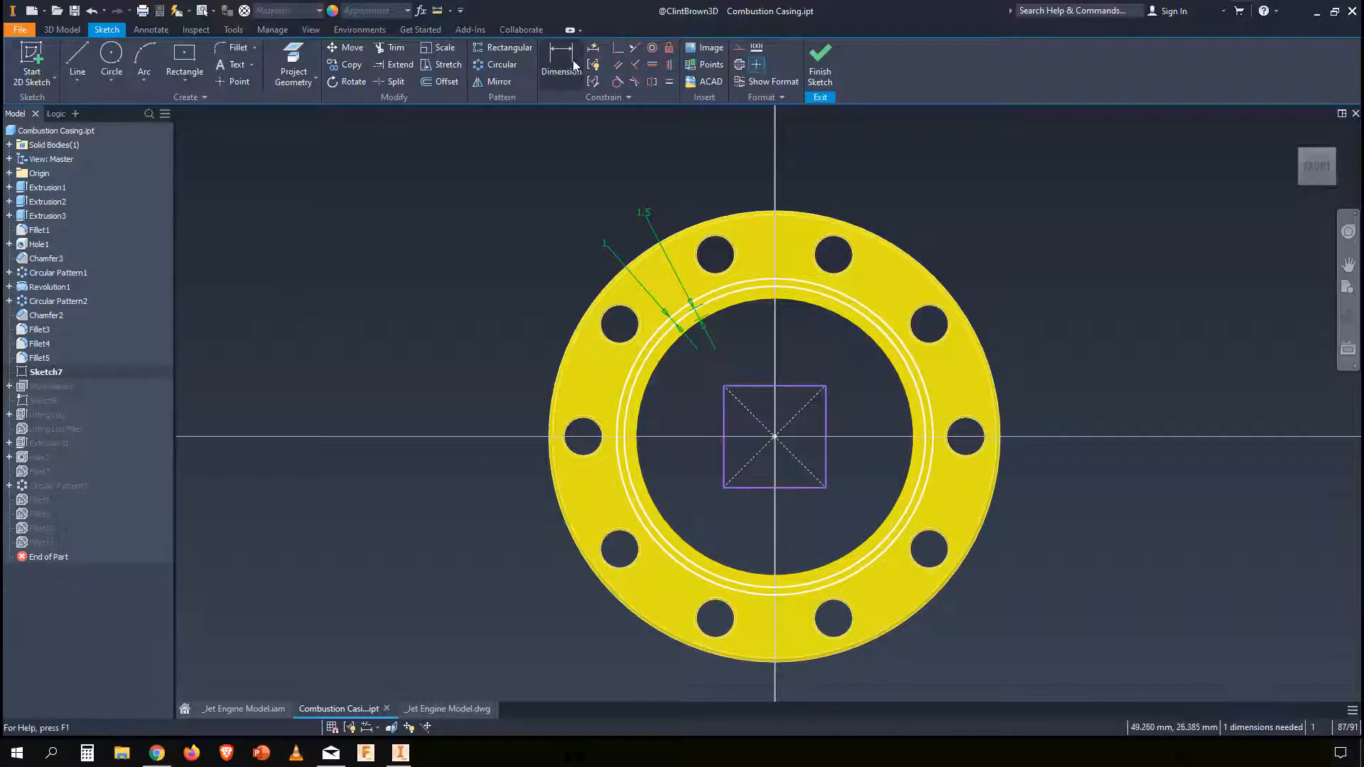
pyautogui.click(830, 444)
pyautogui.click(868, 434)
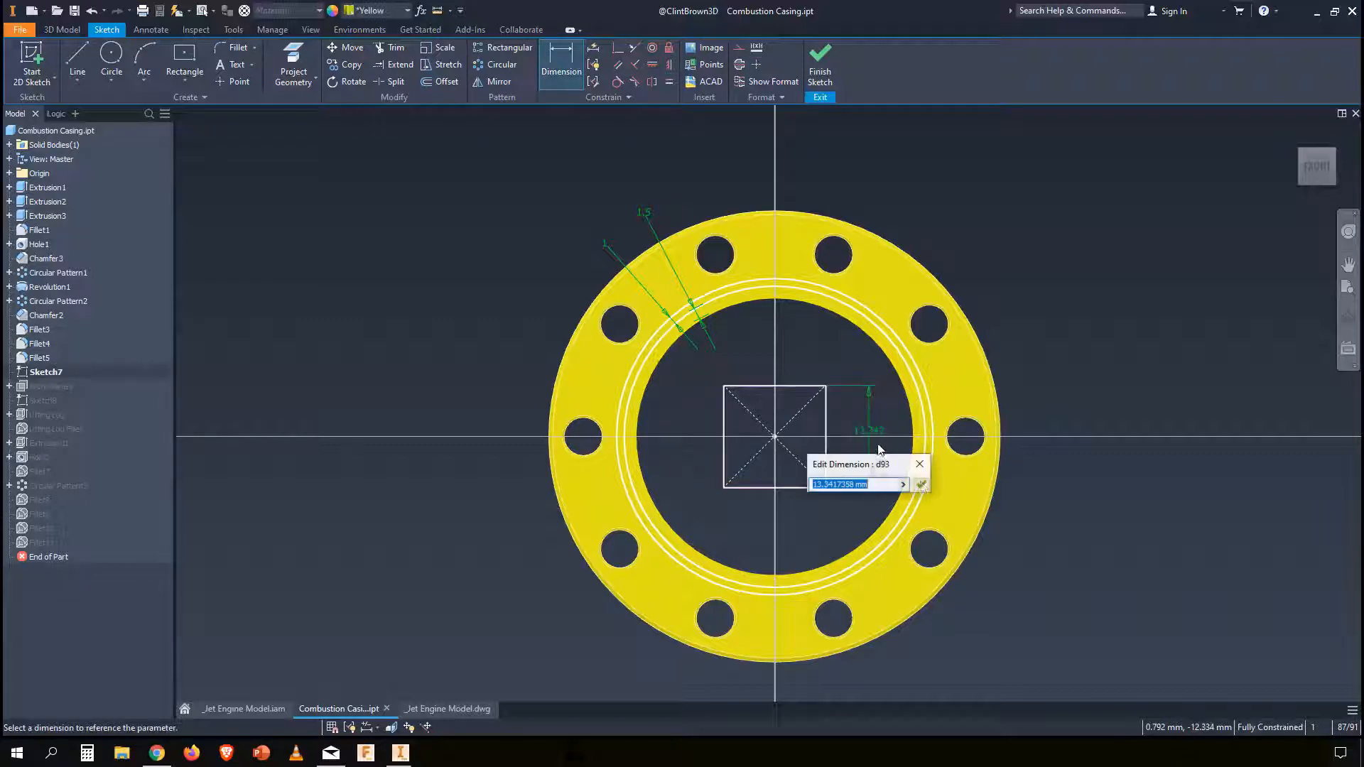
pyautogui.click(925, 484)
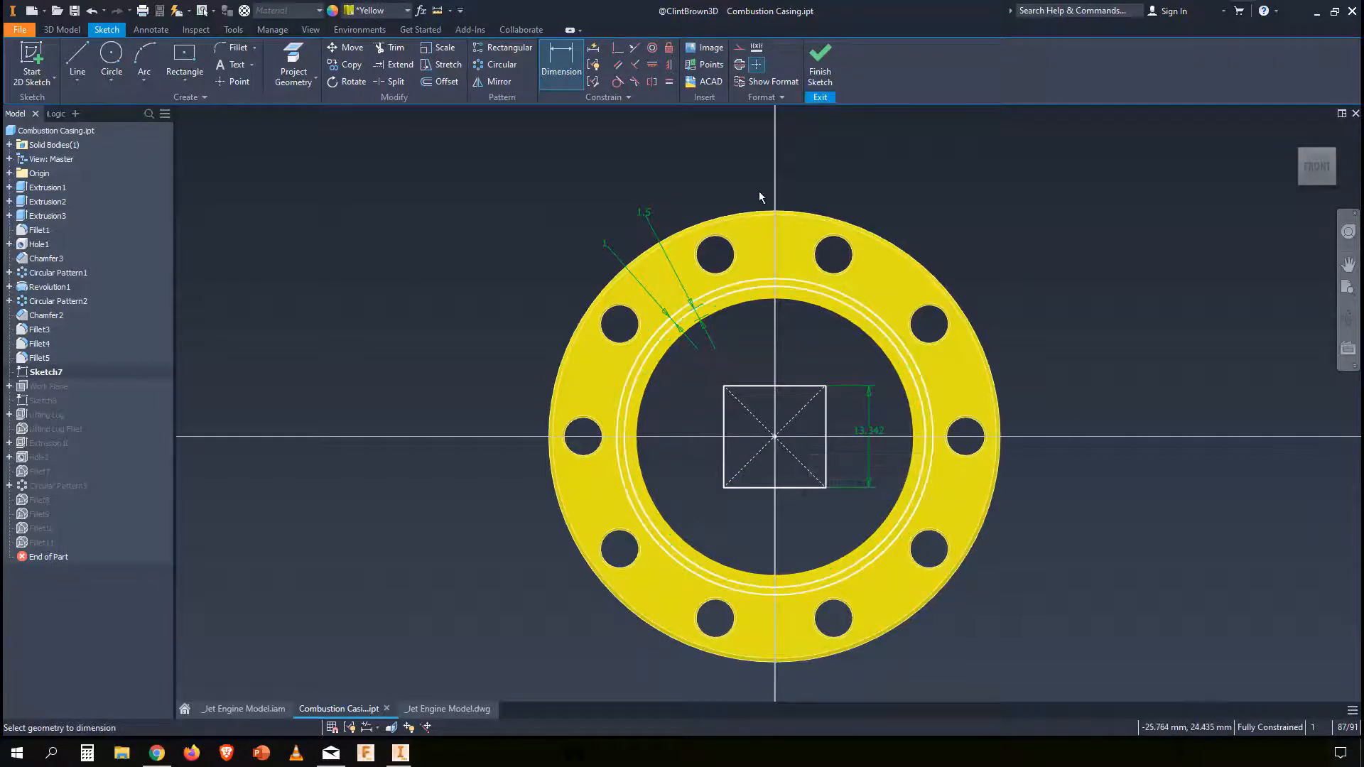
pyautogui.press('Escape')
pyautogui.click(820, 60)
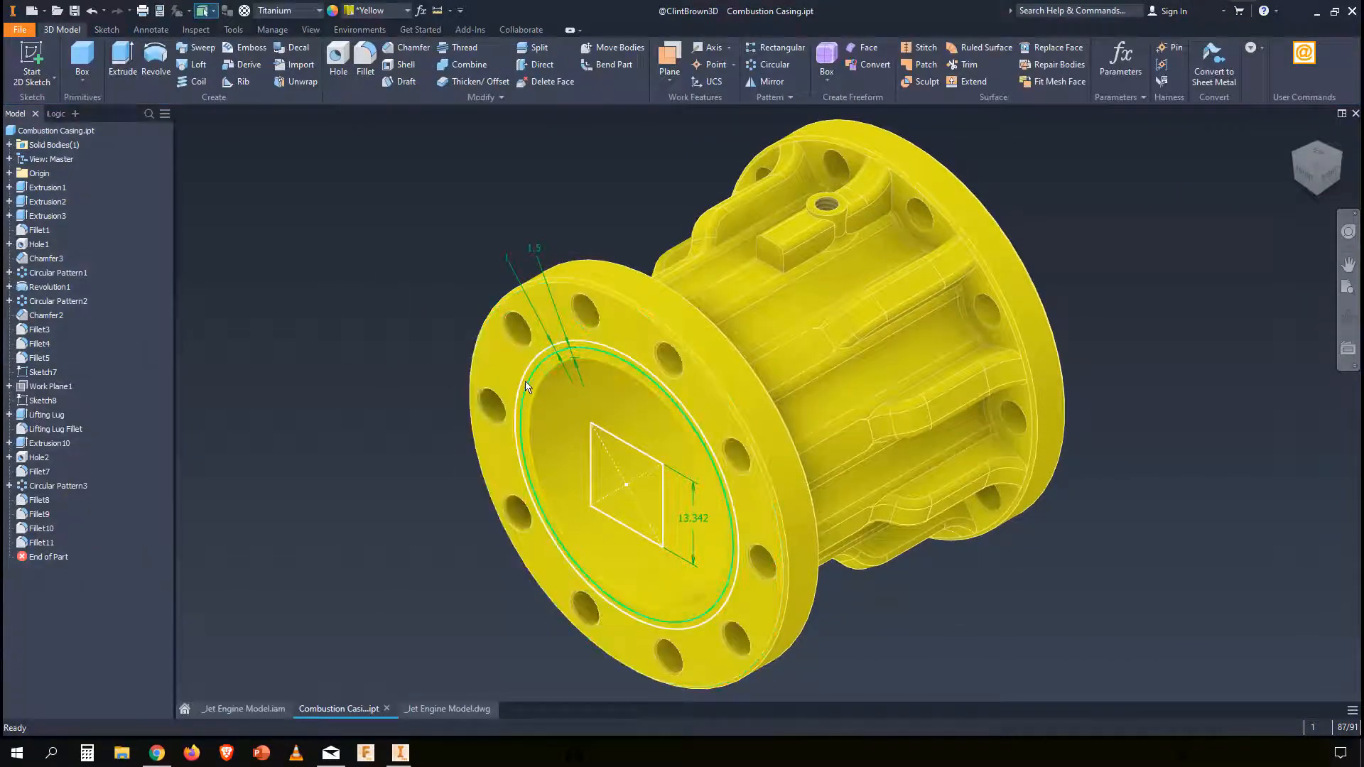
# Step: Extrude the narrow ring profile on the front flange face as a 1.5 mm deep cut into the casing
pyautogui.click(541, 365)
pyautogui.click(541, 370)
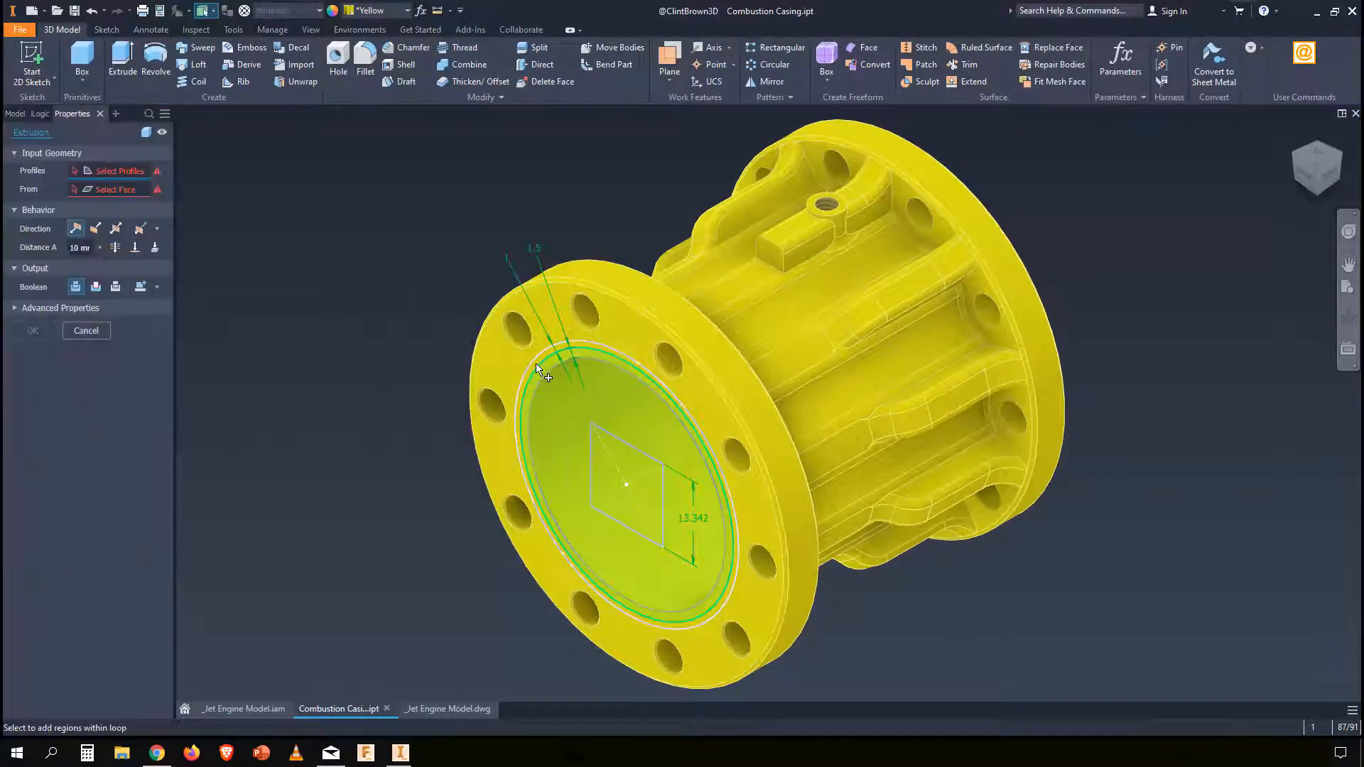
pyautogui.scroll(-5, 547, 363)
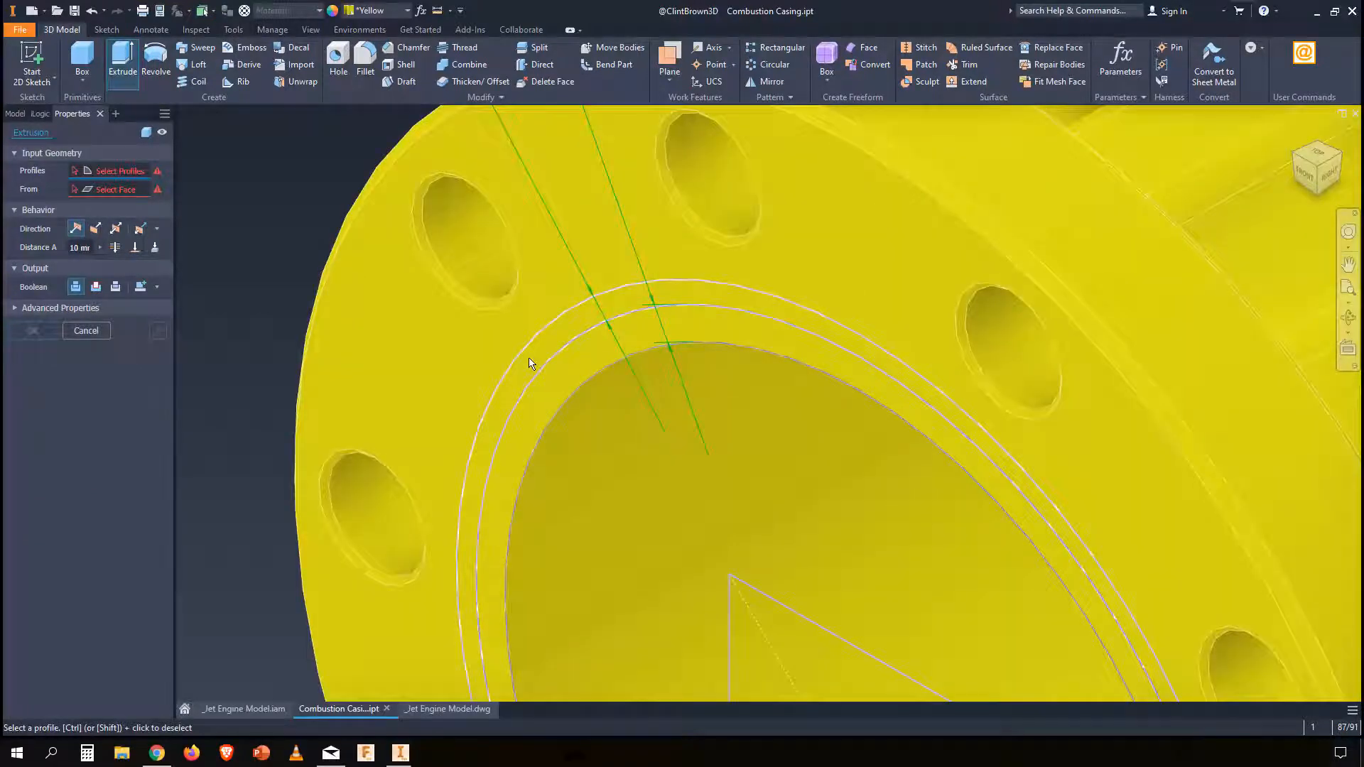
pyautogui.click(547, 353)
pyautogui.scroll(6, 547, 355)
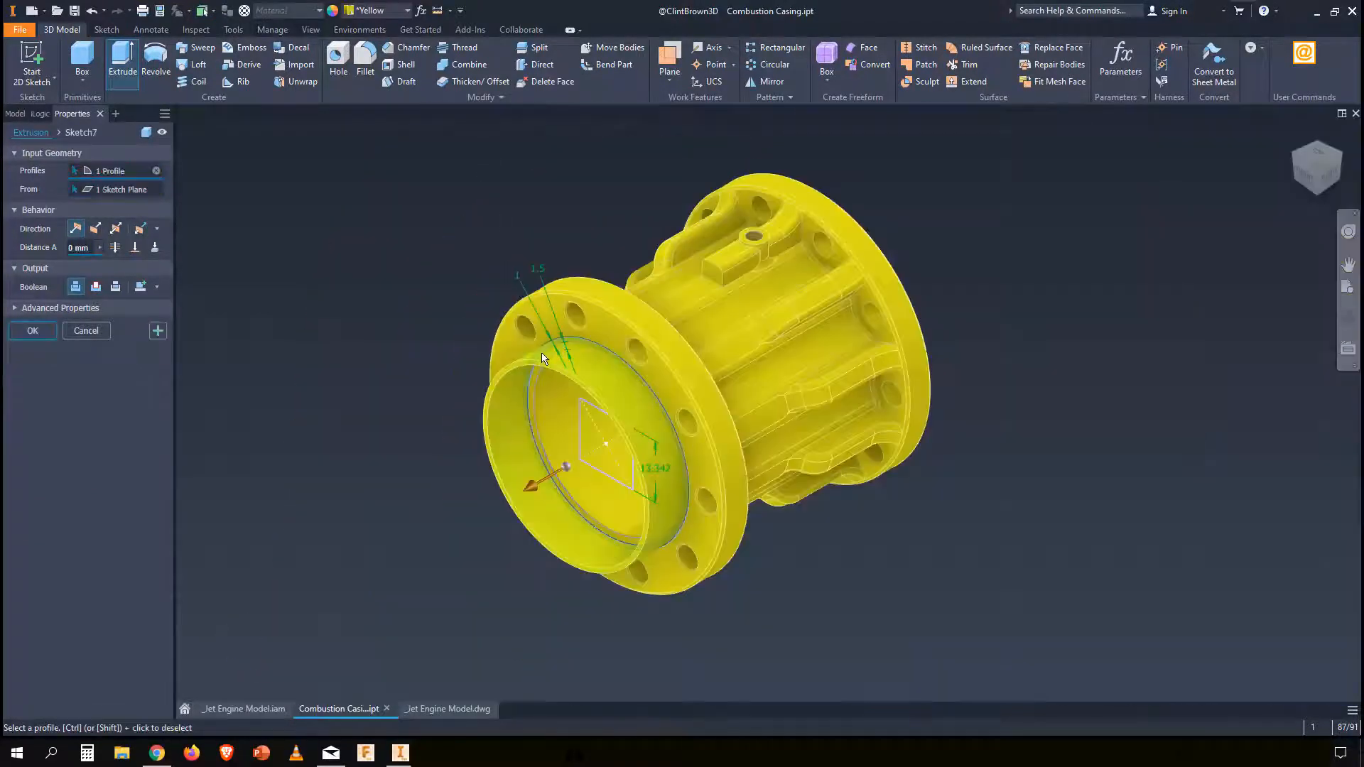
pyautogui.moveTo(534, 493); pyautogui.dragTo(581, 467)
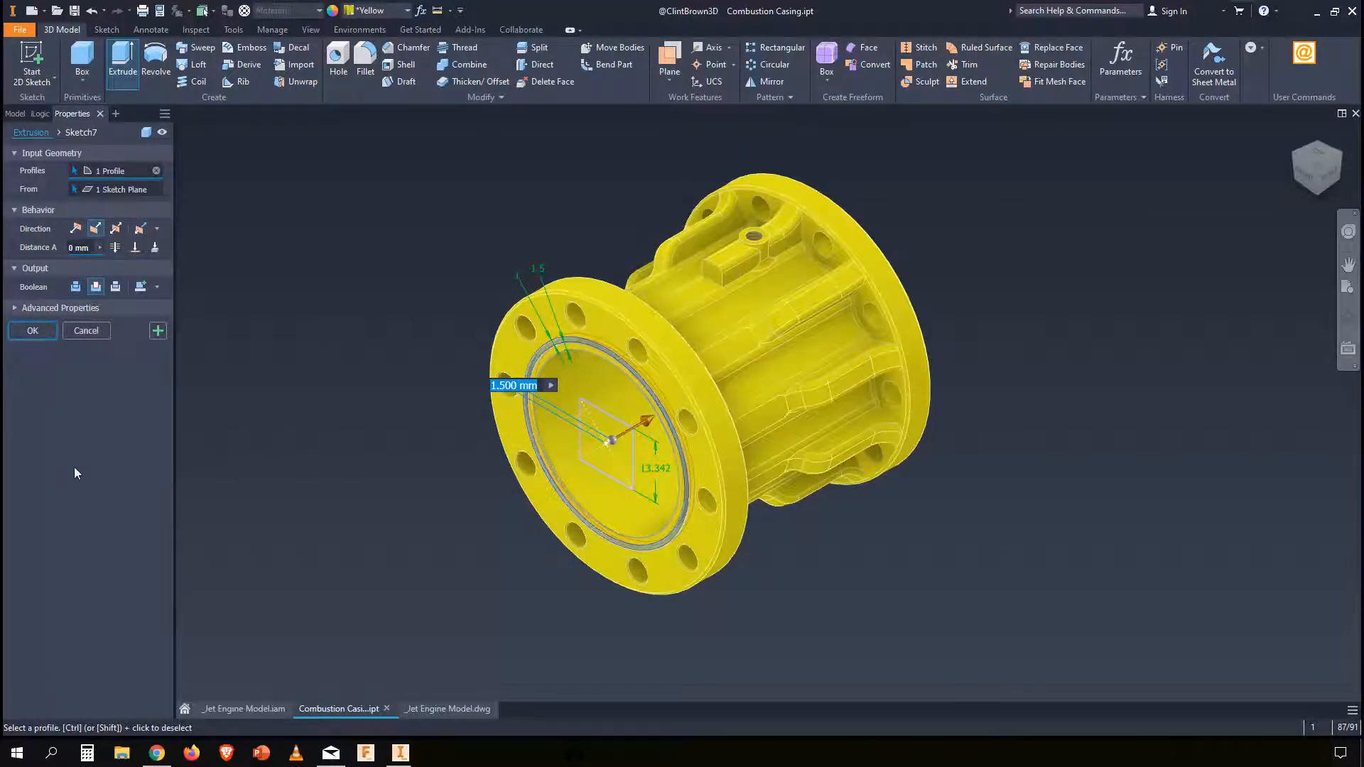
pyautogui.click(32, 331)
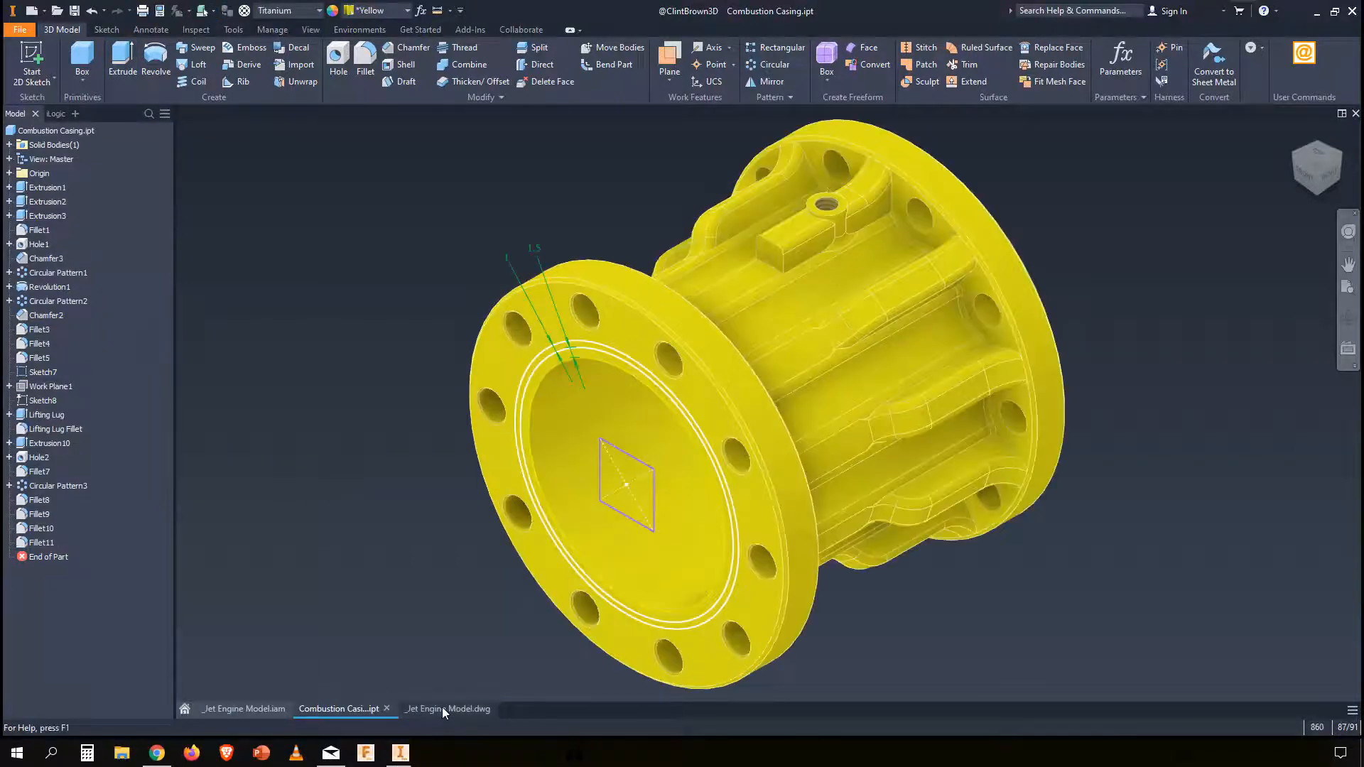
# Step: View the _Jet Engine Model.dwg drawing and the jet engine assembly in the dark theme, returning to the Combustion Casing part
pyautogui.click(442, 709)
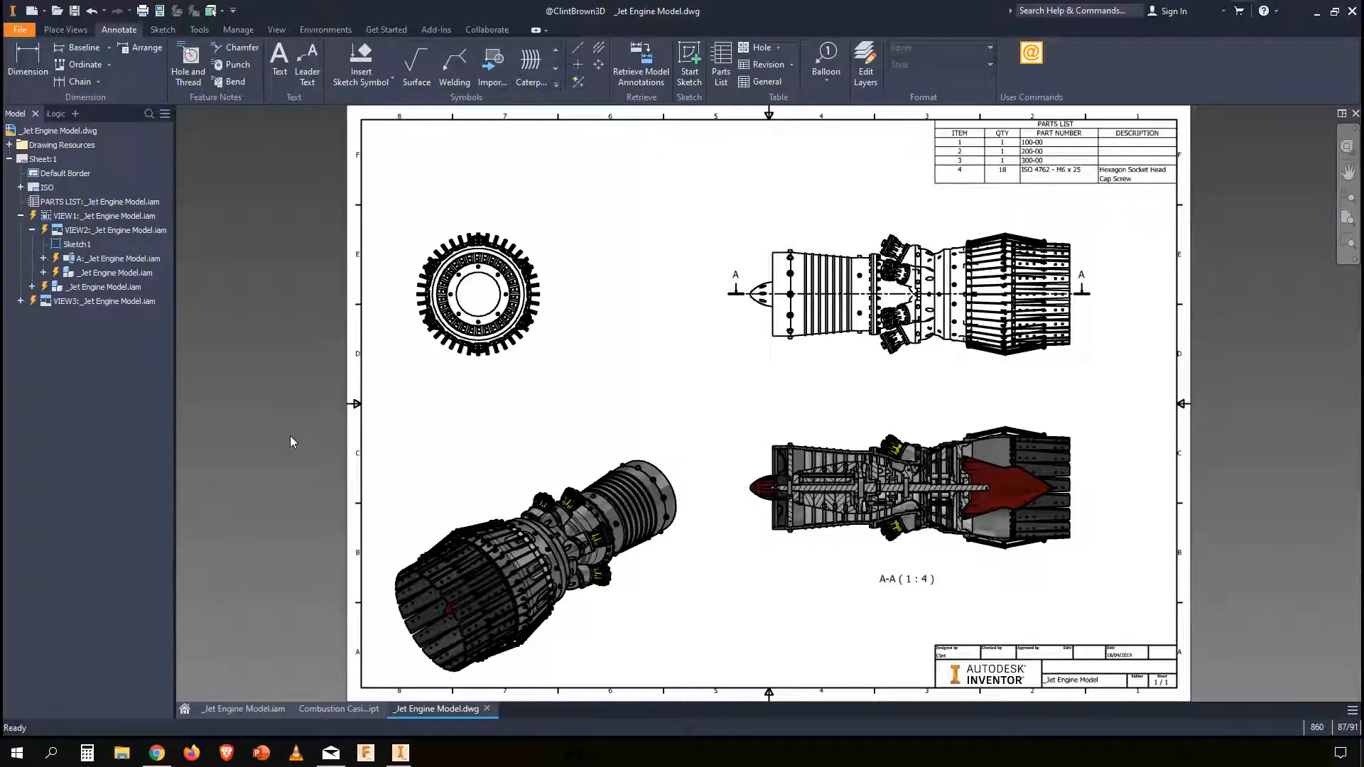
pyautogui.click(248, 712)
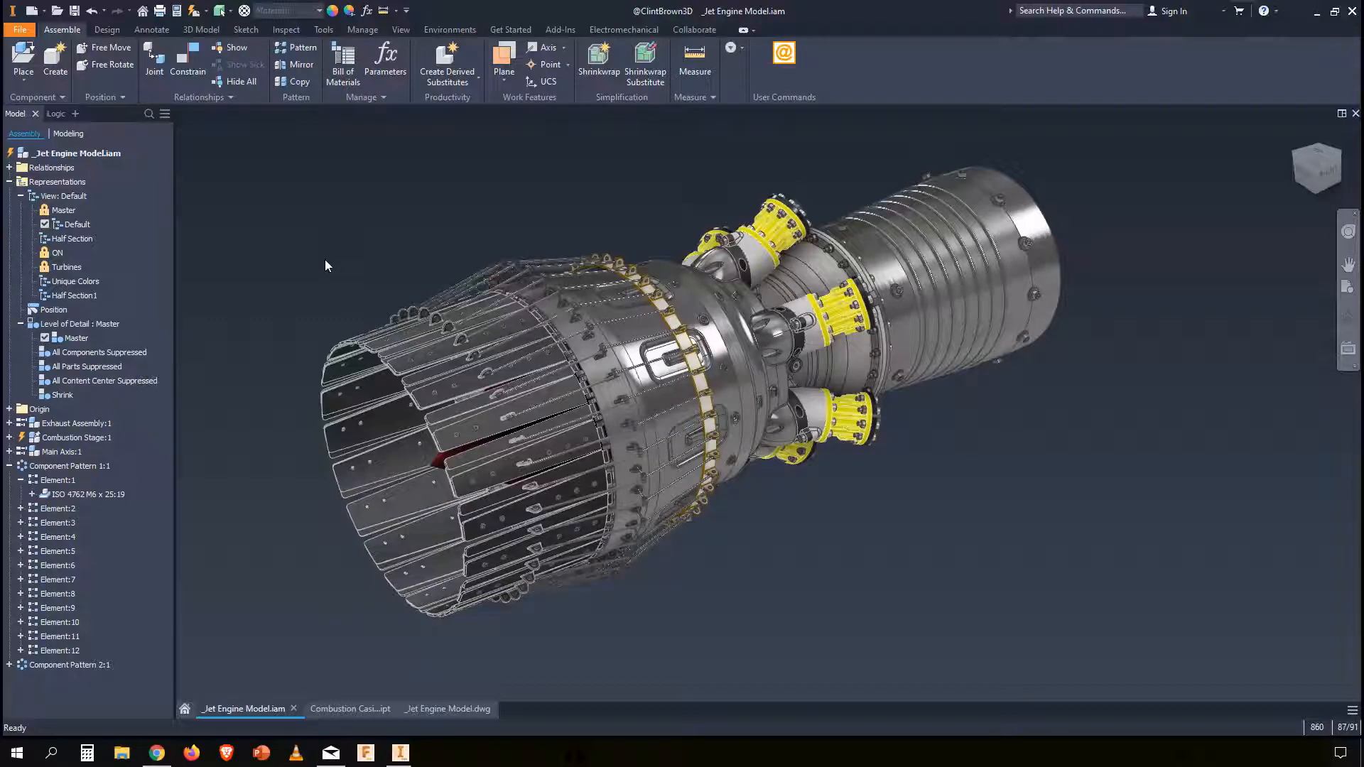
pyautogui.click(369, 718)
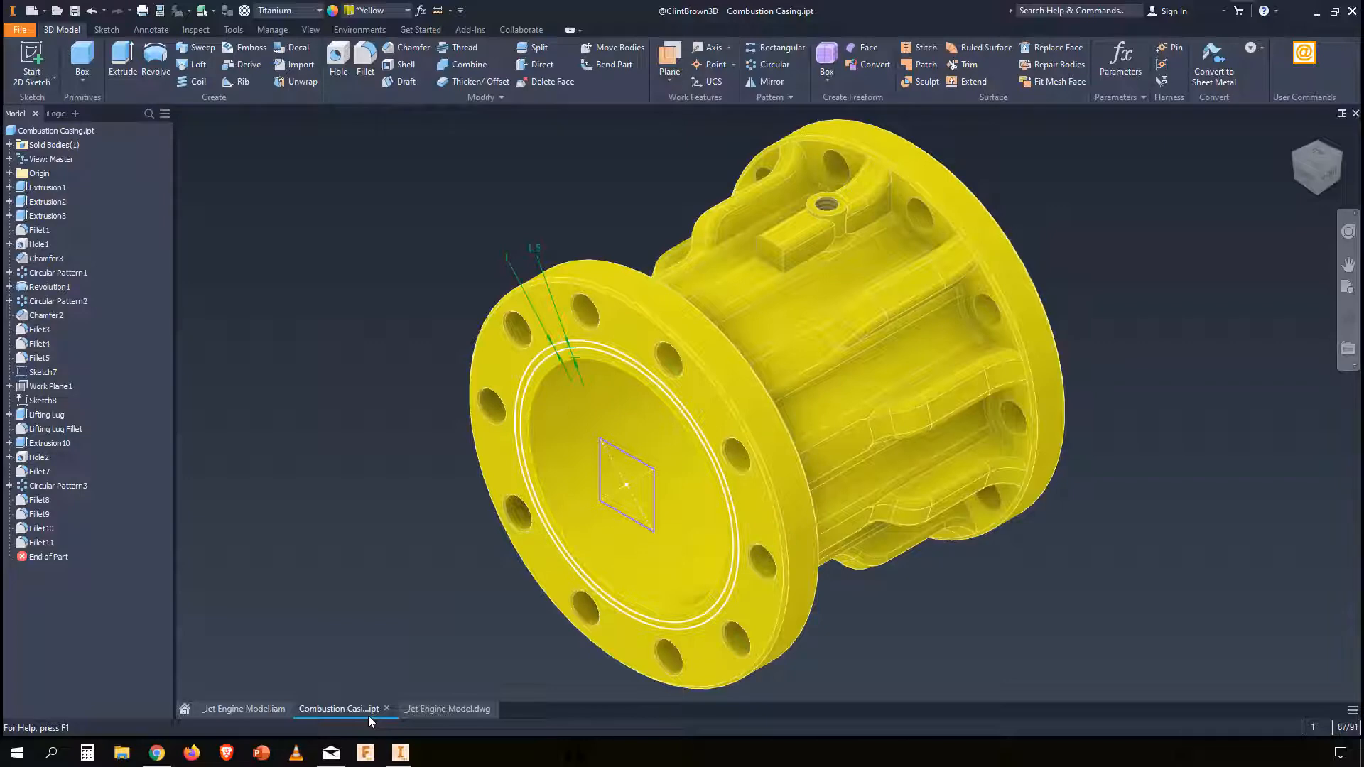
# Step: Examine the Chamfer, Shell, Fillet and Face Draft dialogs on the Combustion Casing without creating any feature
pyautogui.click(414, 49)
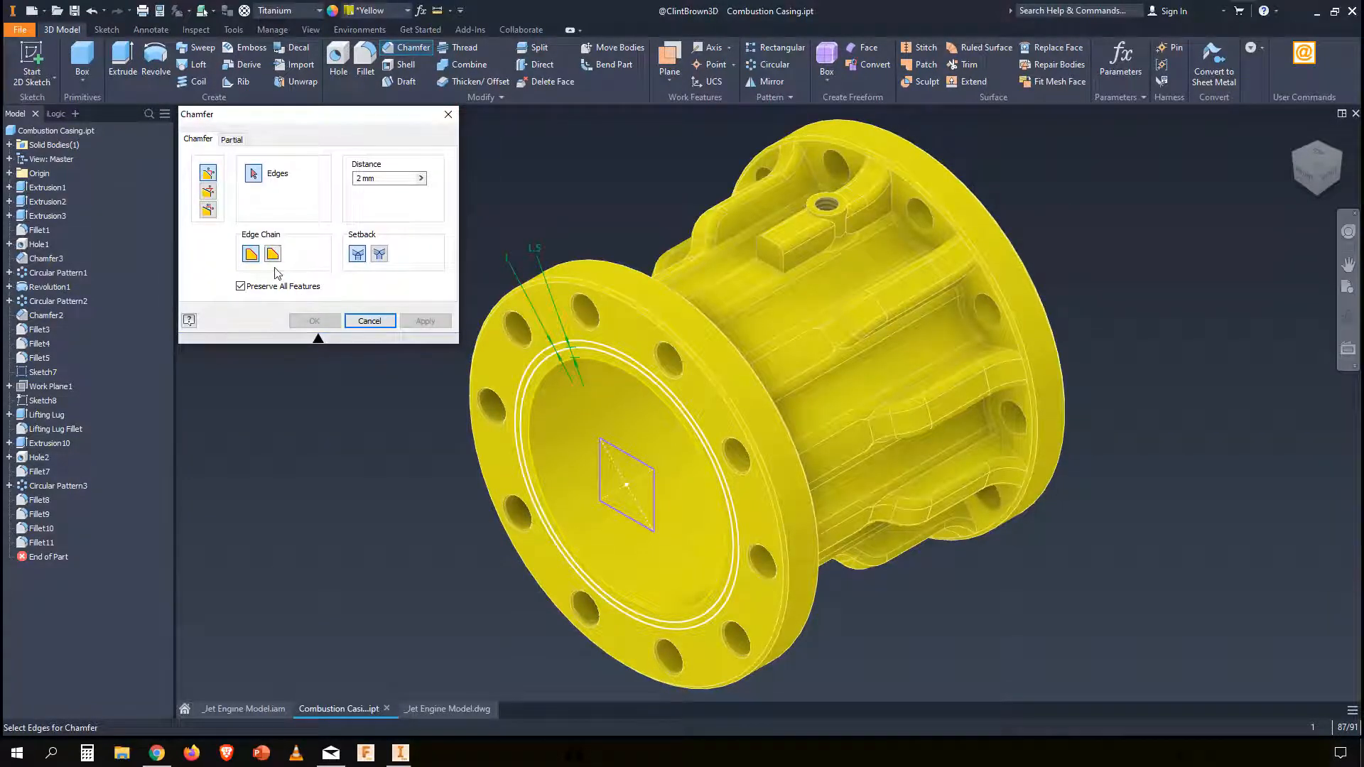
pyautogui.click(369, 320)
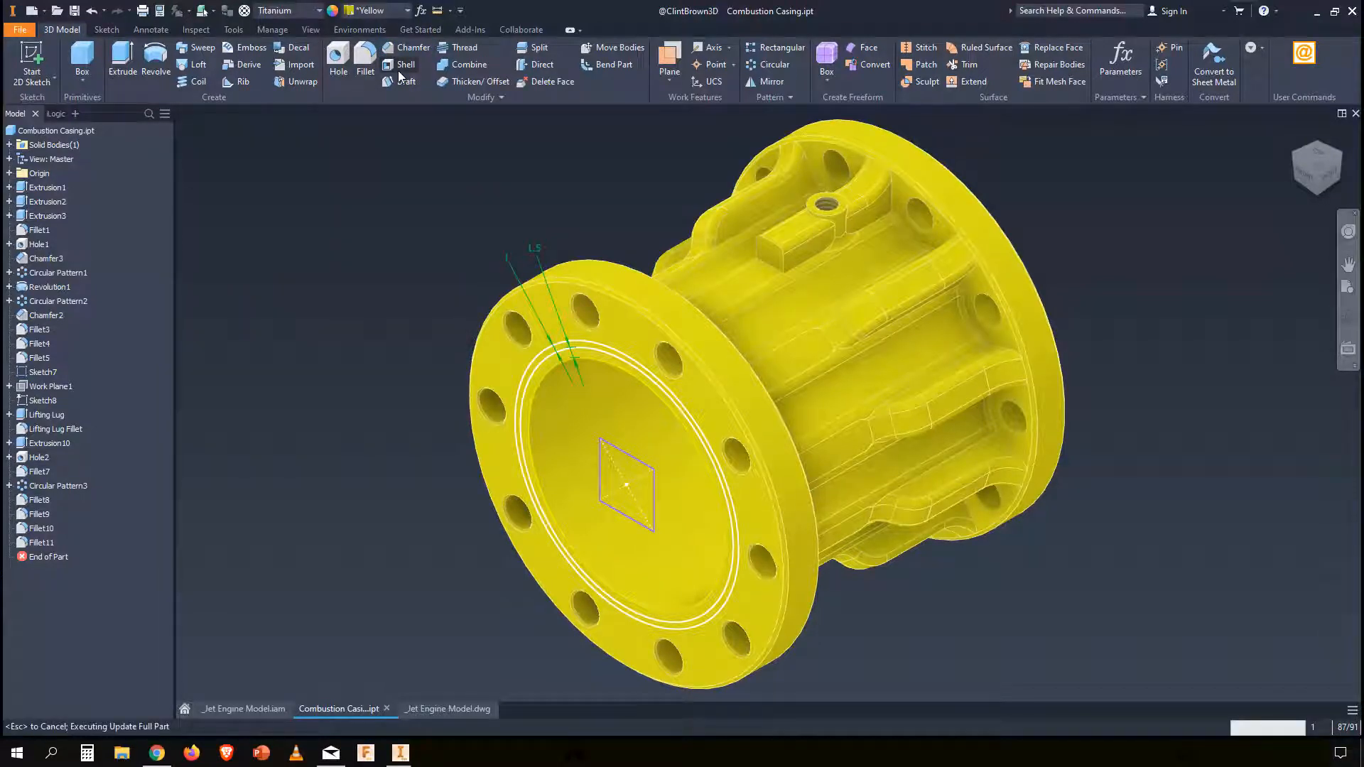
pyautogui.click(398, 71)
pyautogui.click(376, 116)
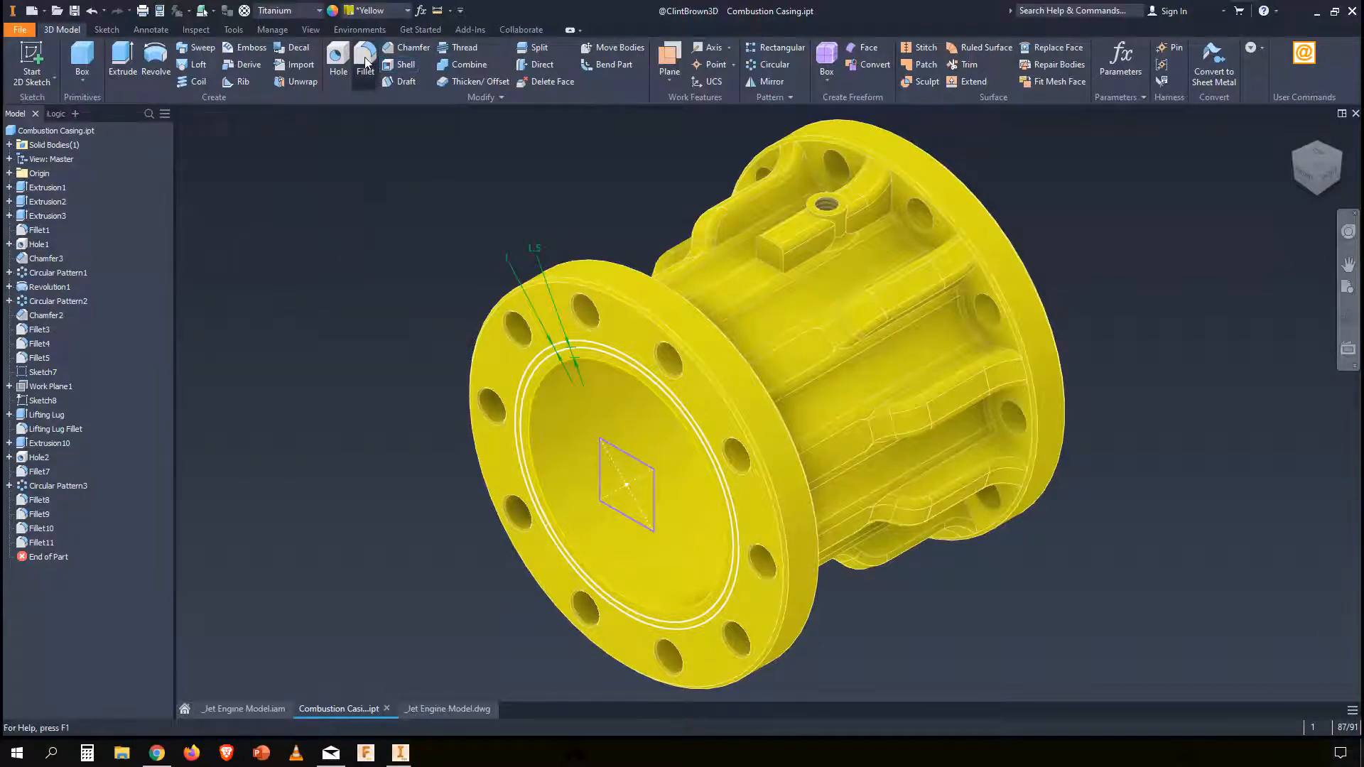
pyautogui.click(365, 68)
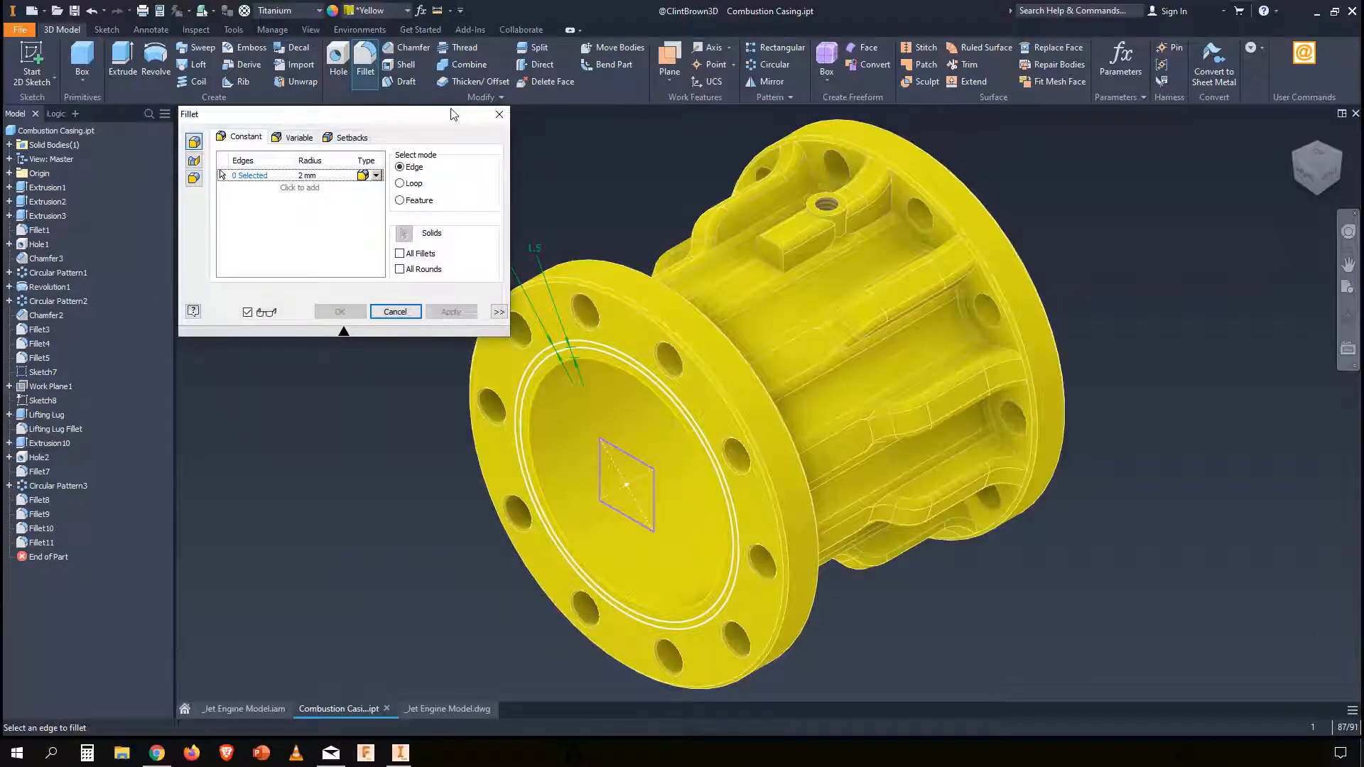
pyautogui.click(499, 114)
pyautogui.click(402, 84)
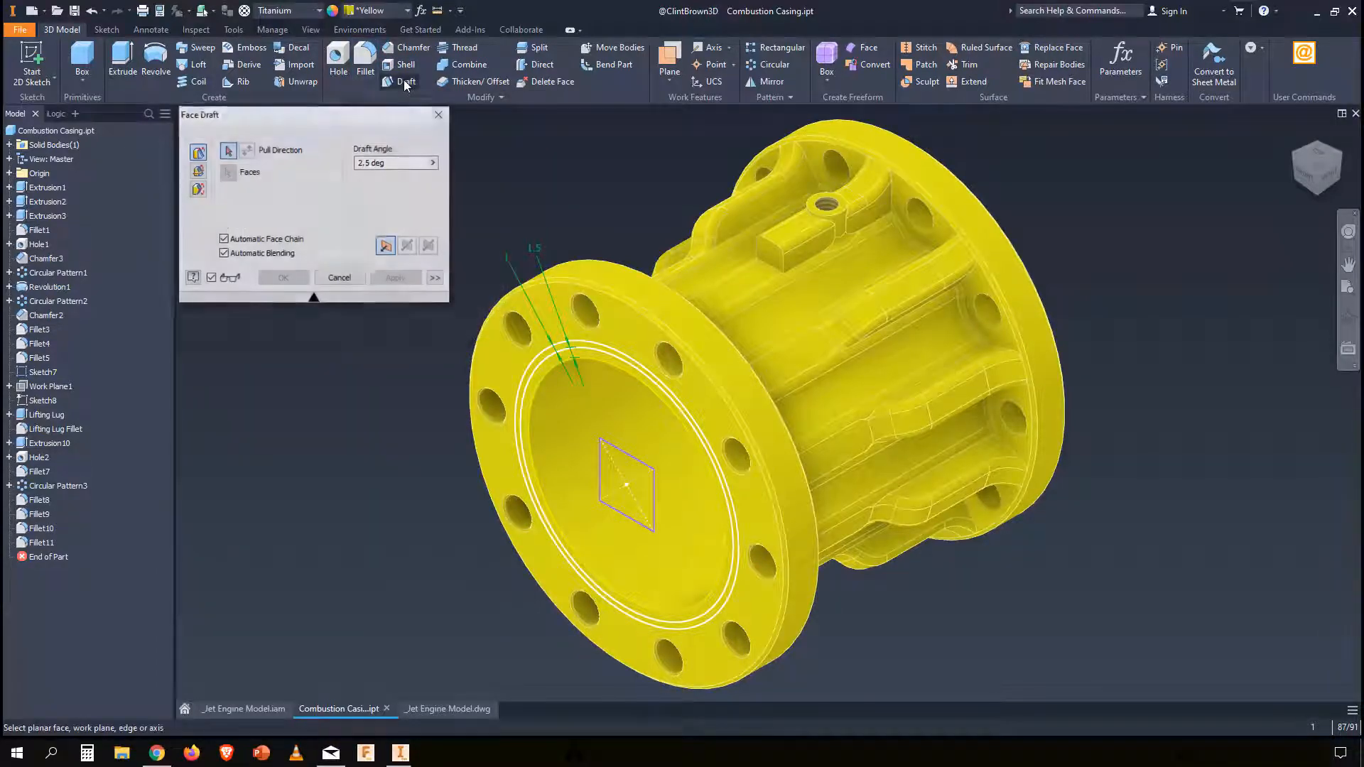
pyautogui.click(445, 114)
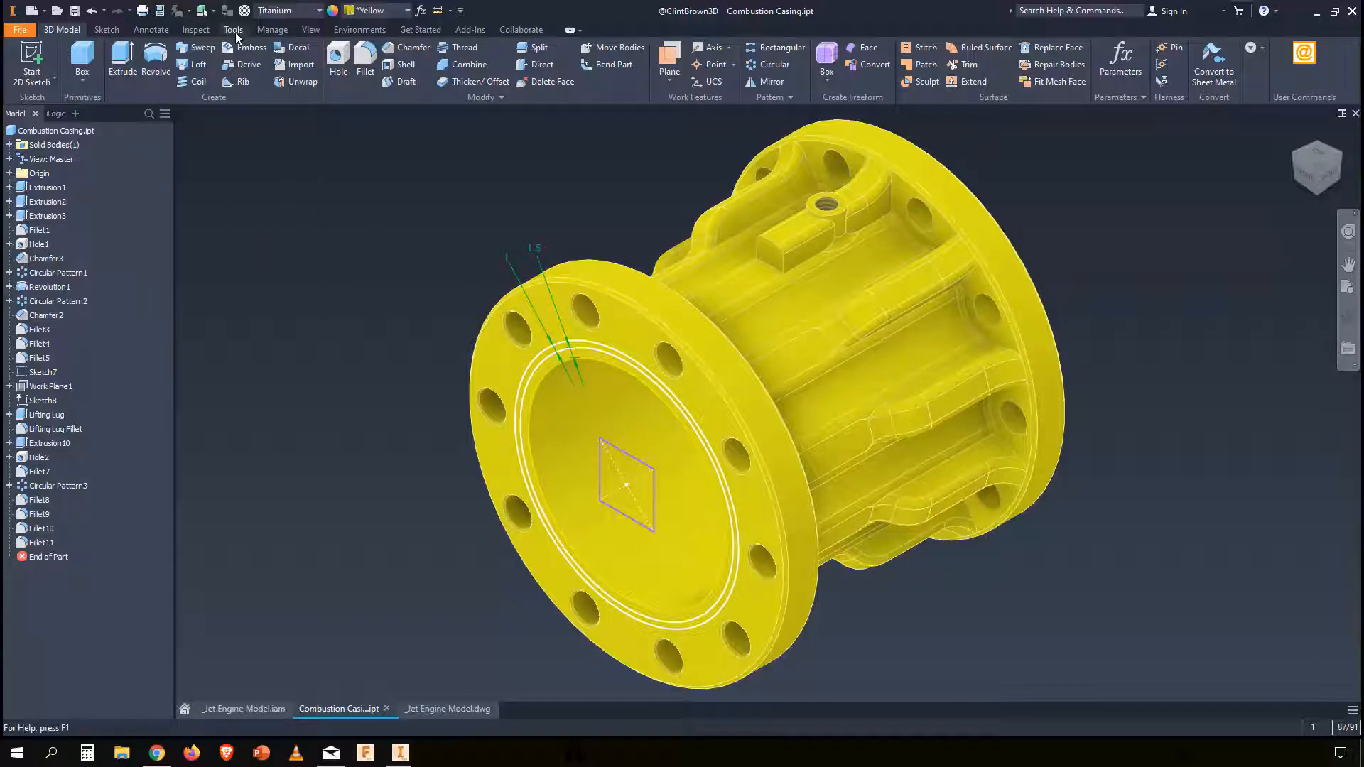
# Step: Enable the mini-toolbar in the user interface display options and return to the 3D modelling tools
pyautogui.click(311, 30)
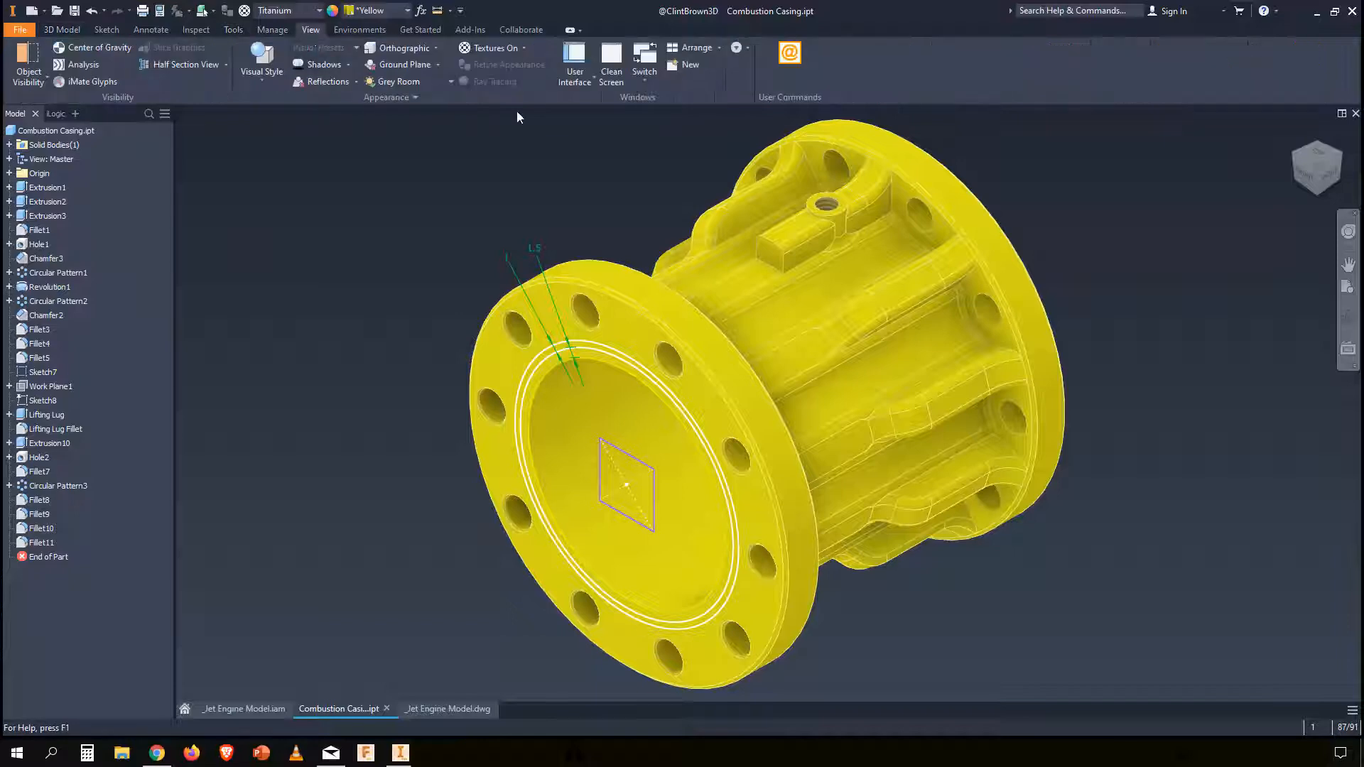
pyautogui.click(568, 79)
pyautogui.click(418, 188)
pyautogui.click(62, 30)
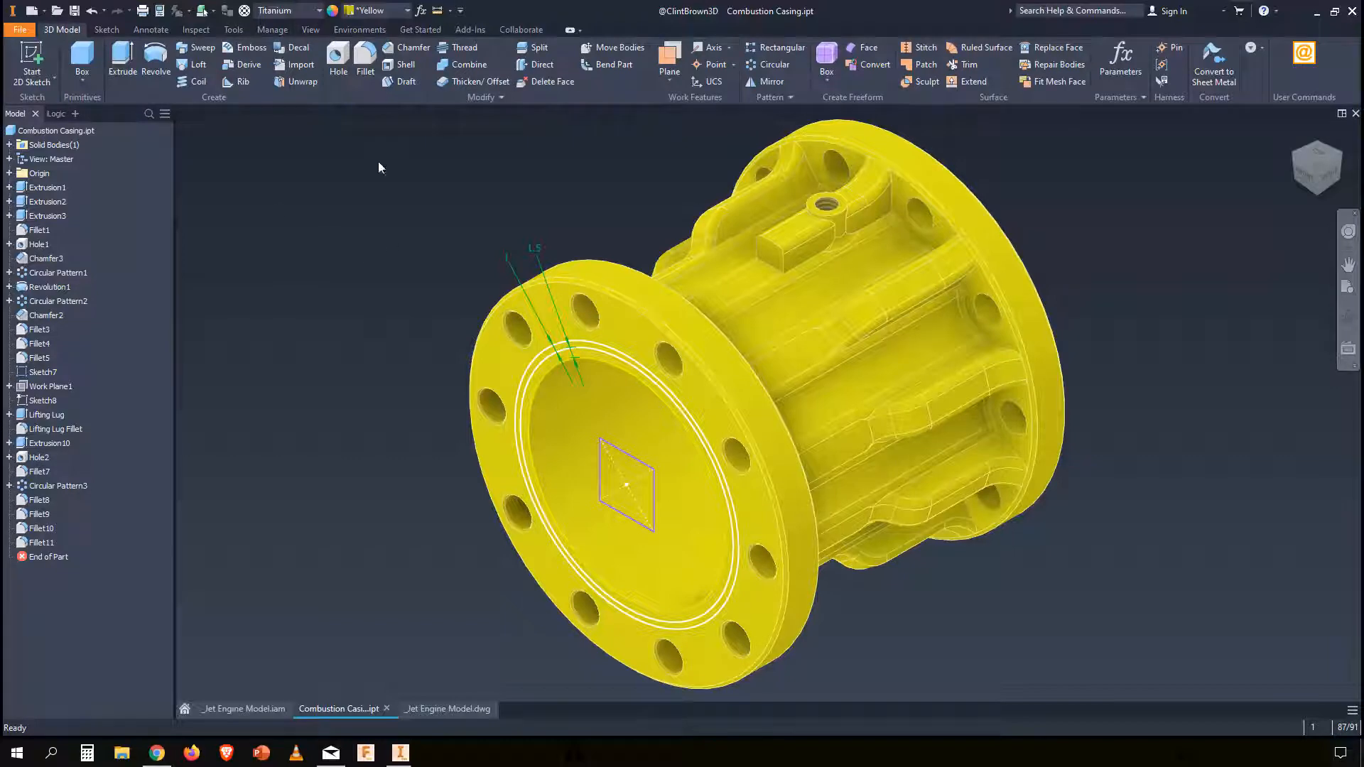
# Step: Collapse the Fillet dialog to its title bar and park it along the bottom edge of the screen, clear of the mini-toolbar
pyautogui.click(365, 61)
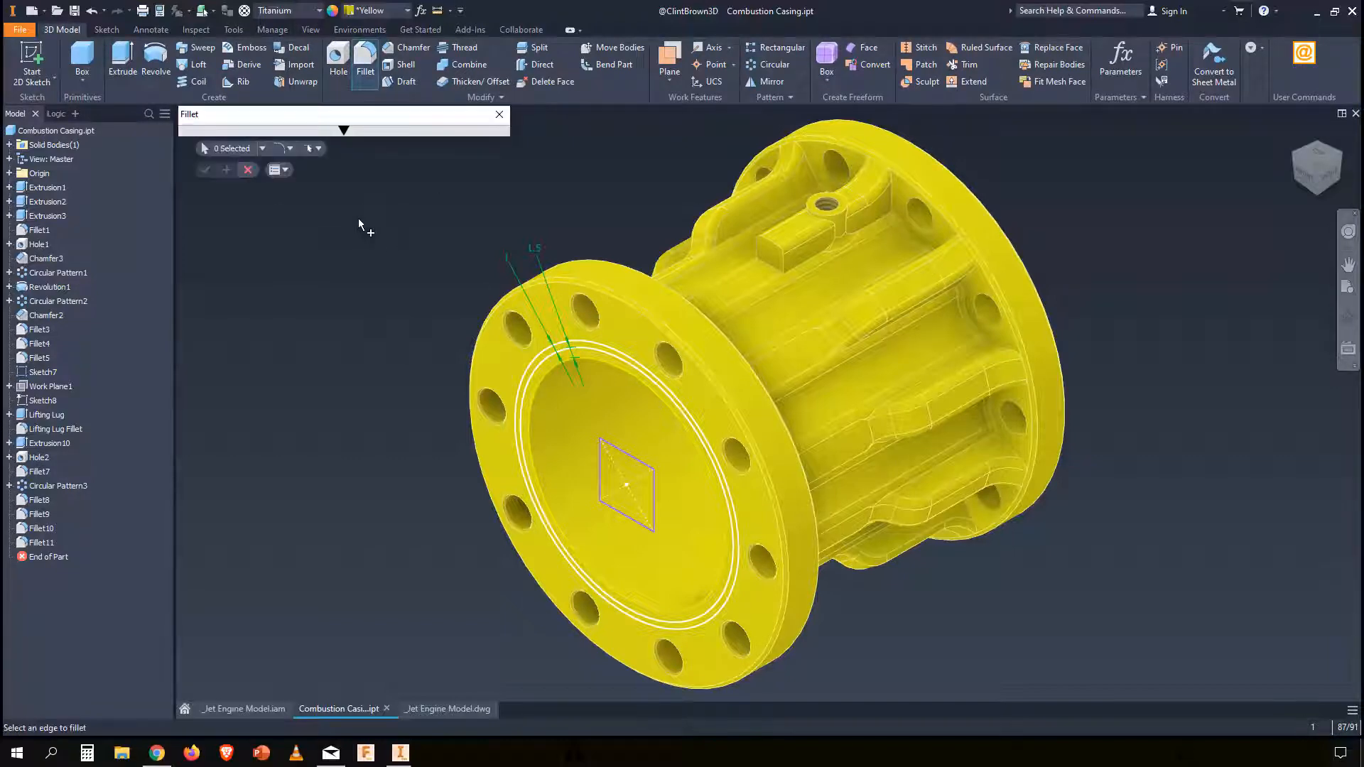
pyautogui.click(344, 130)
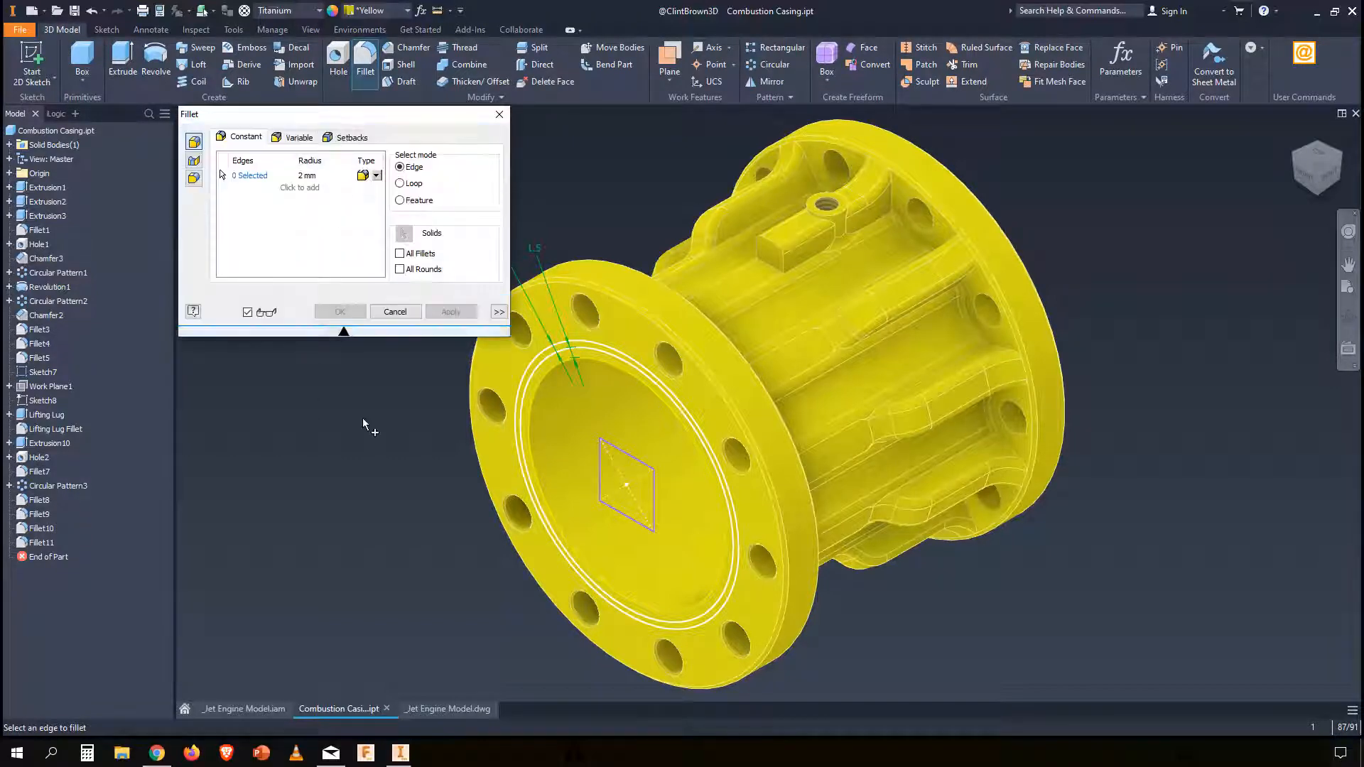
pyautogui.click(344, 333)
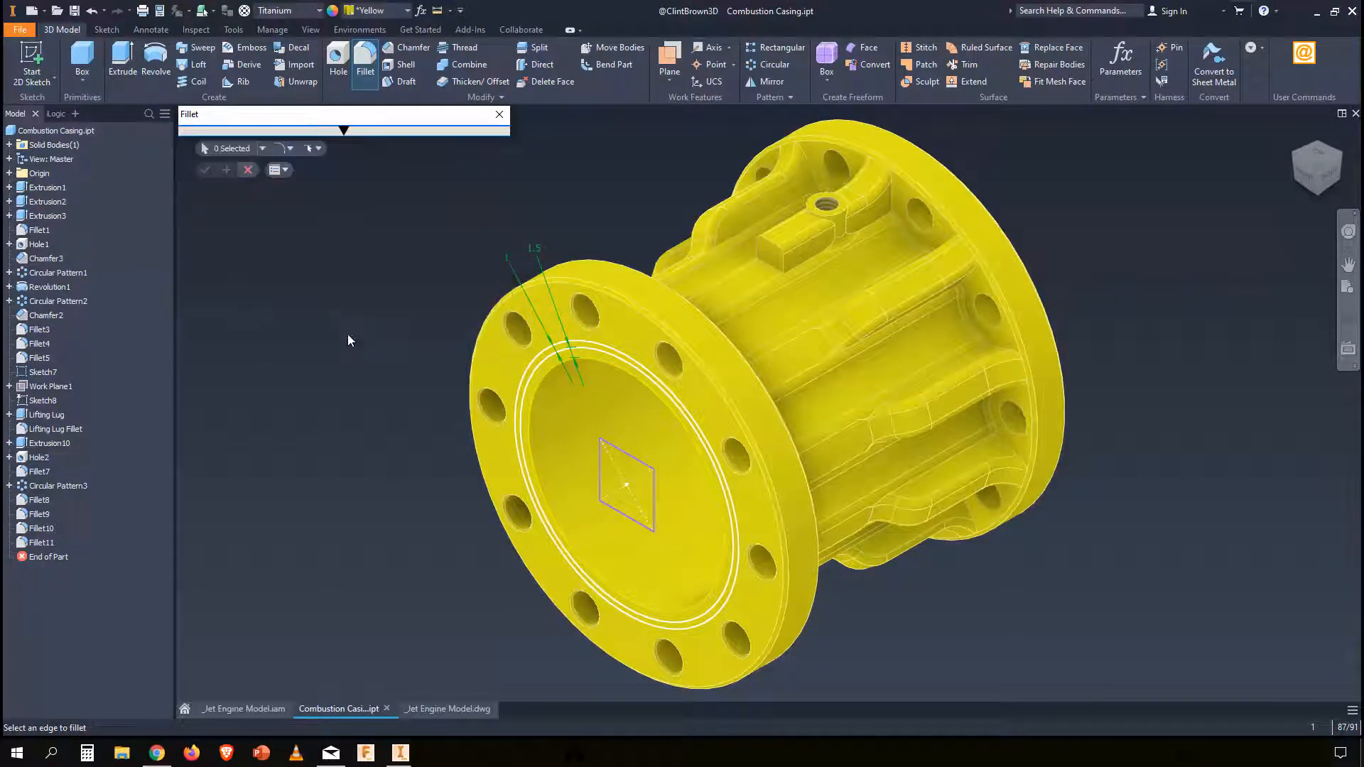
pyautogui.moveTo(407, 118); pyautogui.dragTo(231, 737)
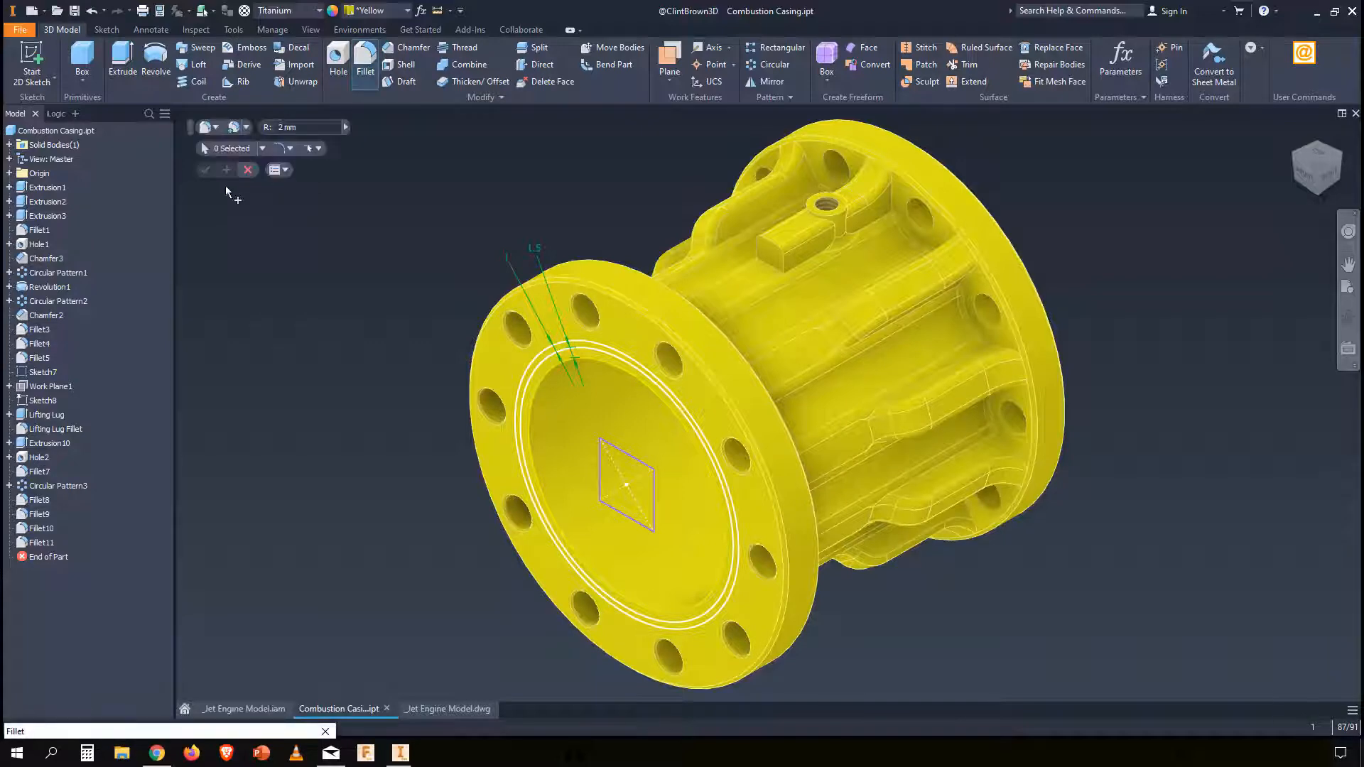
# Step: Unpin the Fillet mini-toolbar's position, try it with casing edges selected and leave the command
pyautogui.click(284, 170)
pyautogui.click(307, 187)
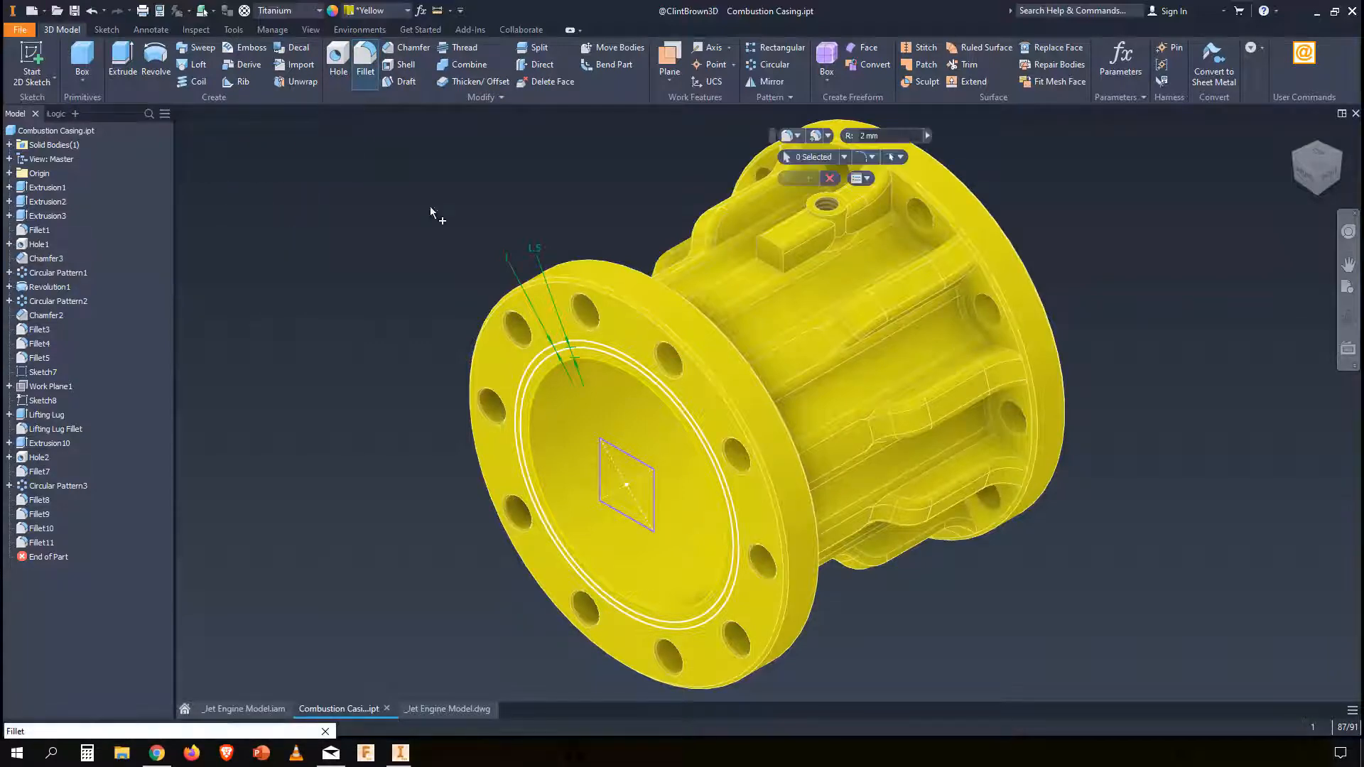
pyautogui.moveTo(770, 133); pyautogui.dragTo(395, 178)
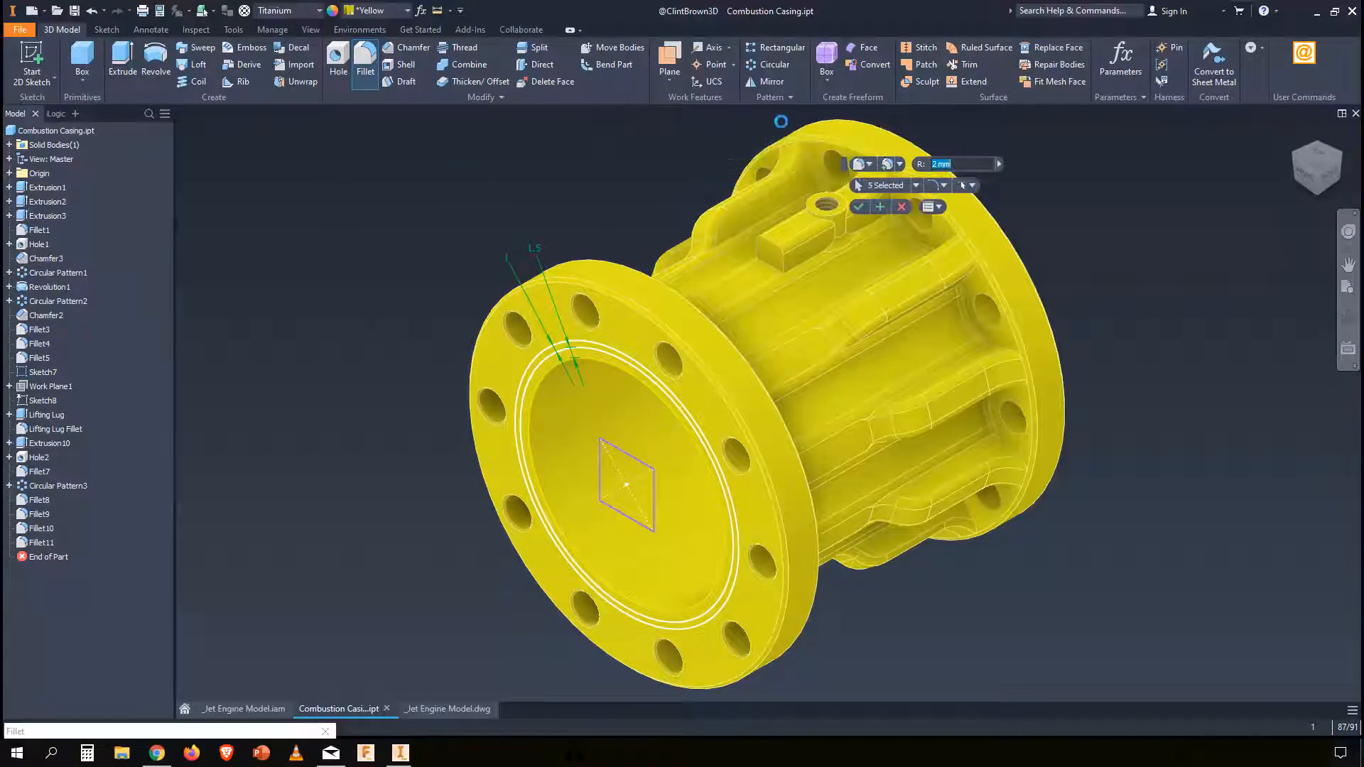
pyautogui.click(859, 206)
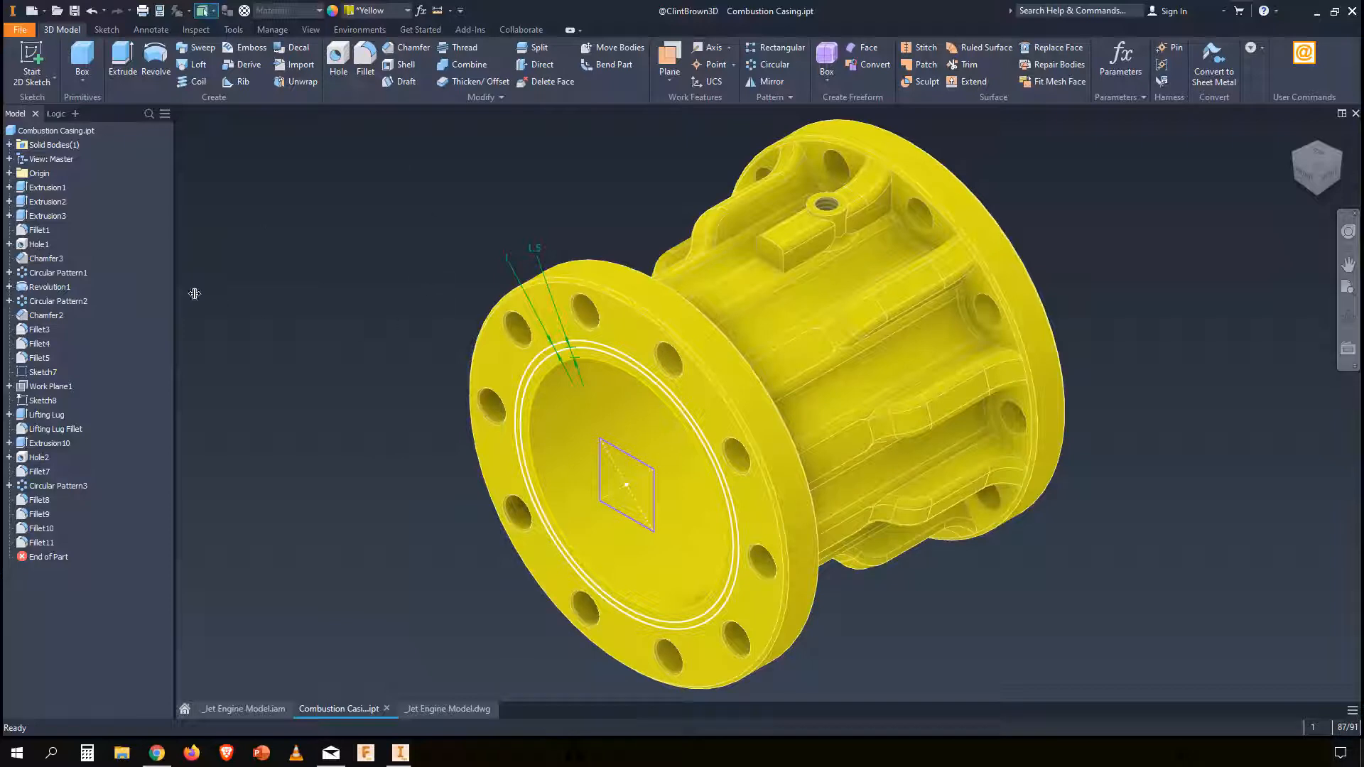
# Step: Pin the Fillet mini-toolbar's position, move it to the upper-left corner of the graphics area and cancel the fillet
pyautogui.click(365, 60)
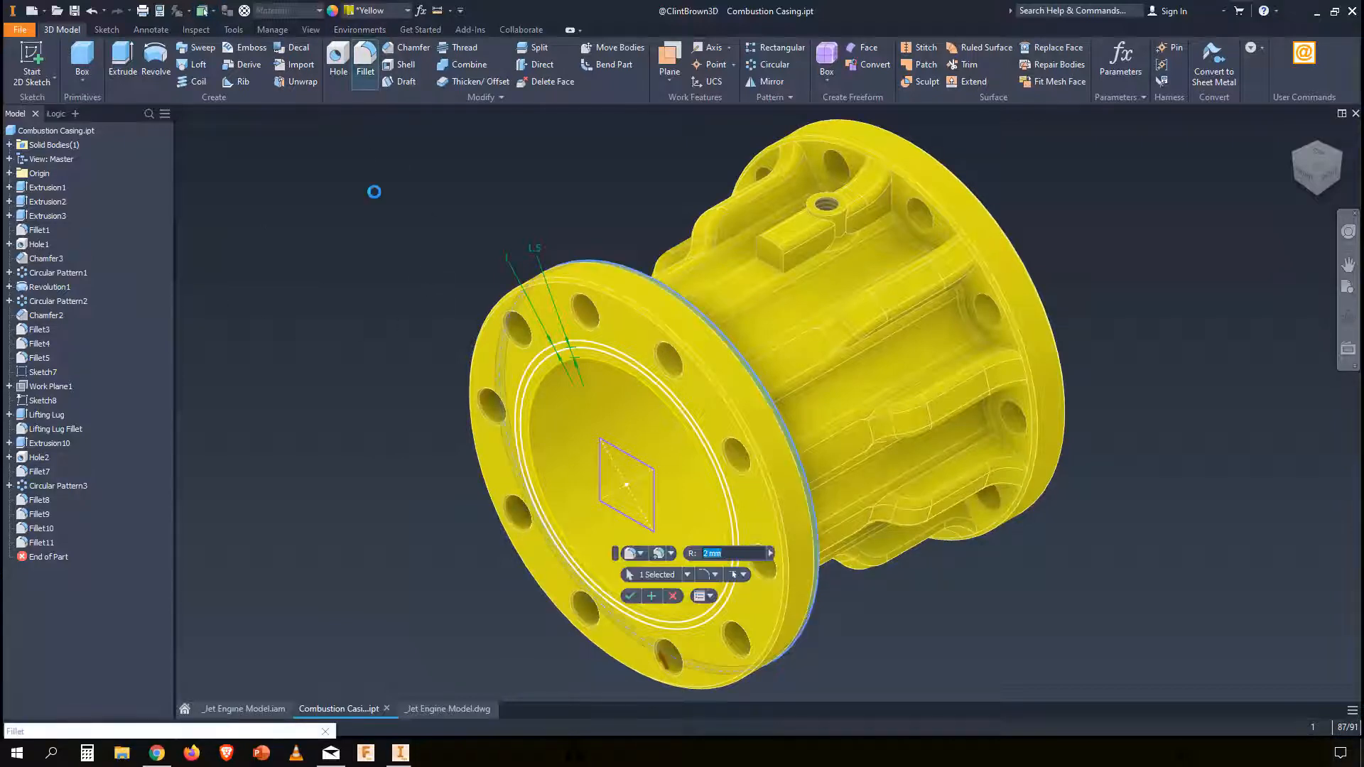
pyautogui.click(703, 597)
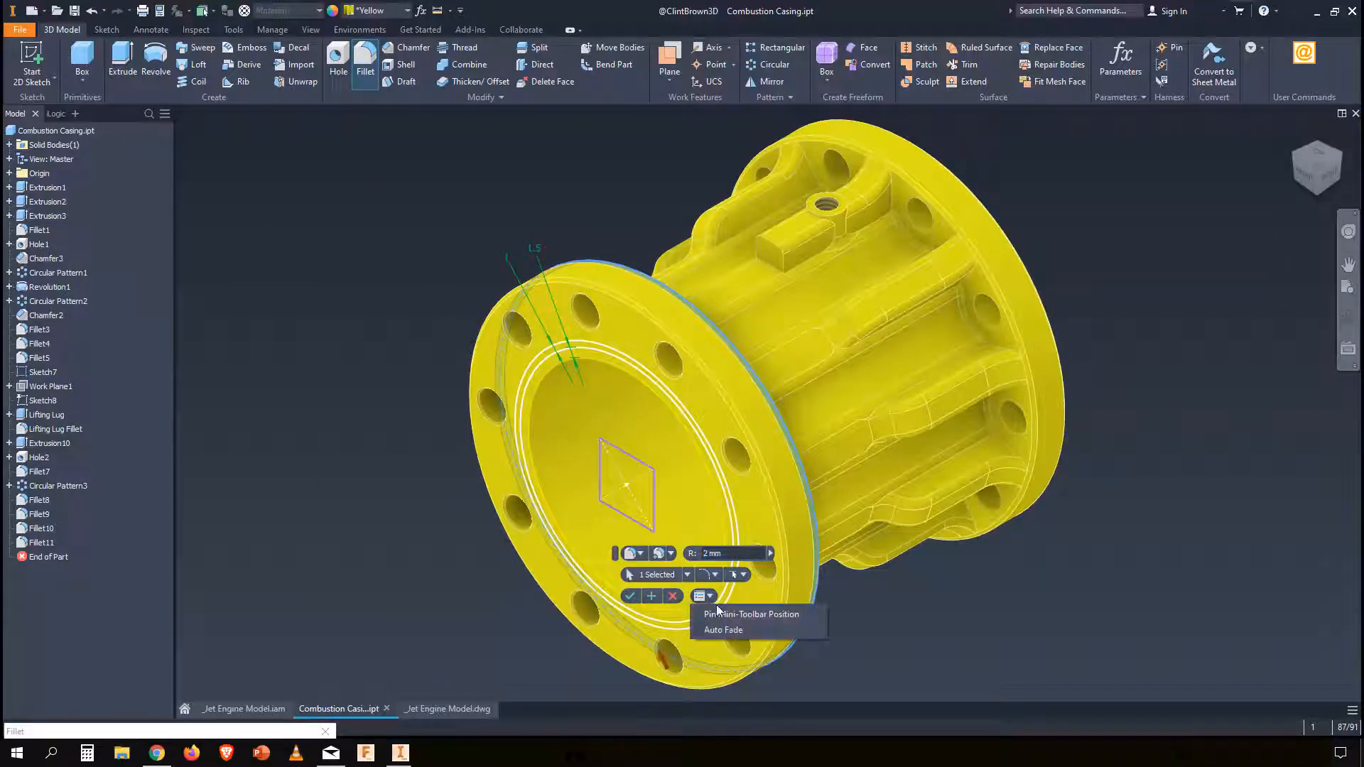
pyautogui.click(733, 615)
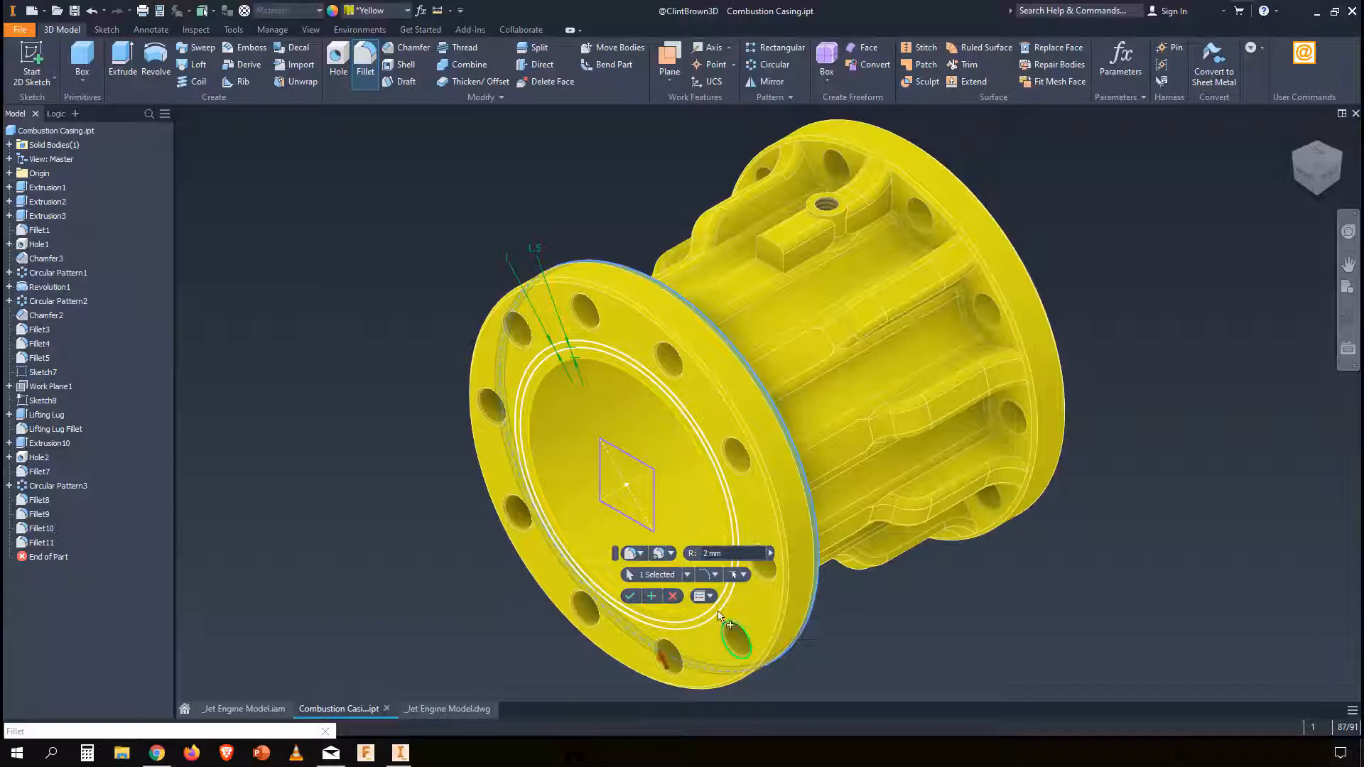
pyautogui.moveTo(616, 560); pyautogui.dragTo(192, 140)
pyautogui.click(247, 176)
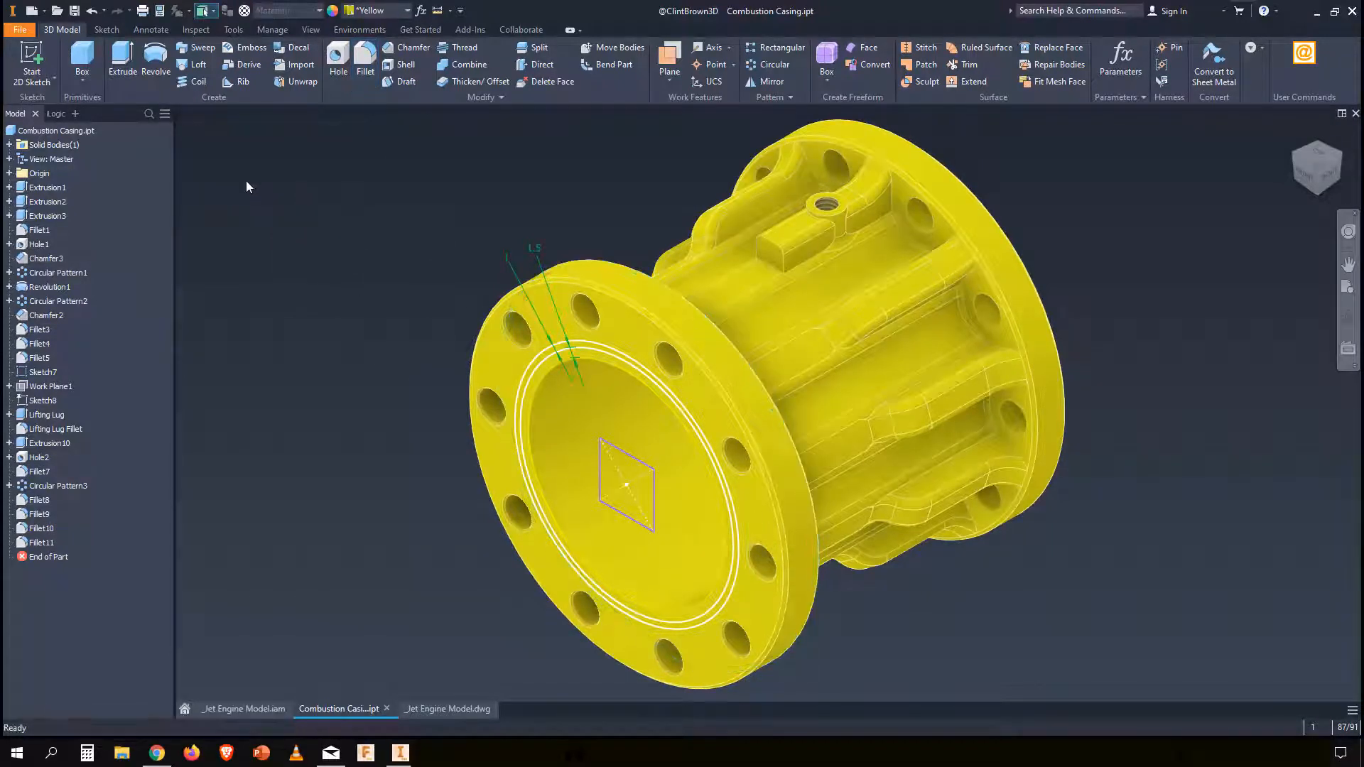
# Step: Park the collapsed Chamfer, Shell and Face Draft dialogs along the bottom edge of the screen, cancelling each command
pyautogui.click(403, 49)
pyautogui.moveTo(332, 128); pyautogui.dragTo(146, 735)
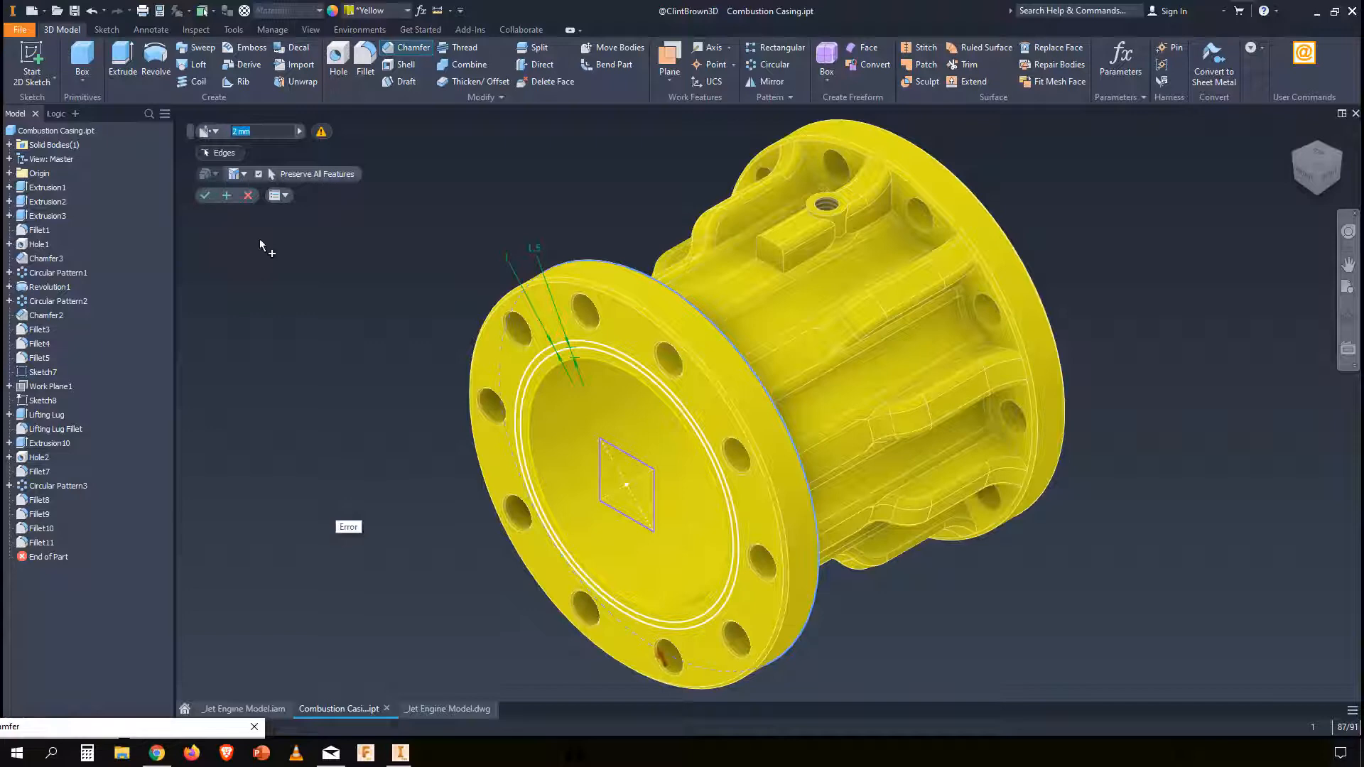
pyautogui.click(248, 195)
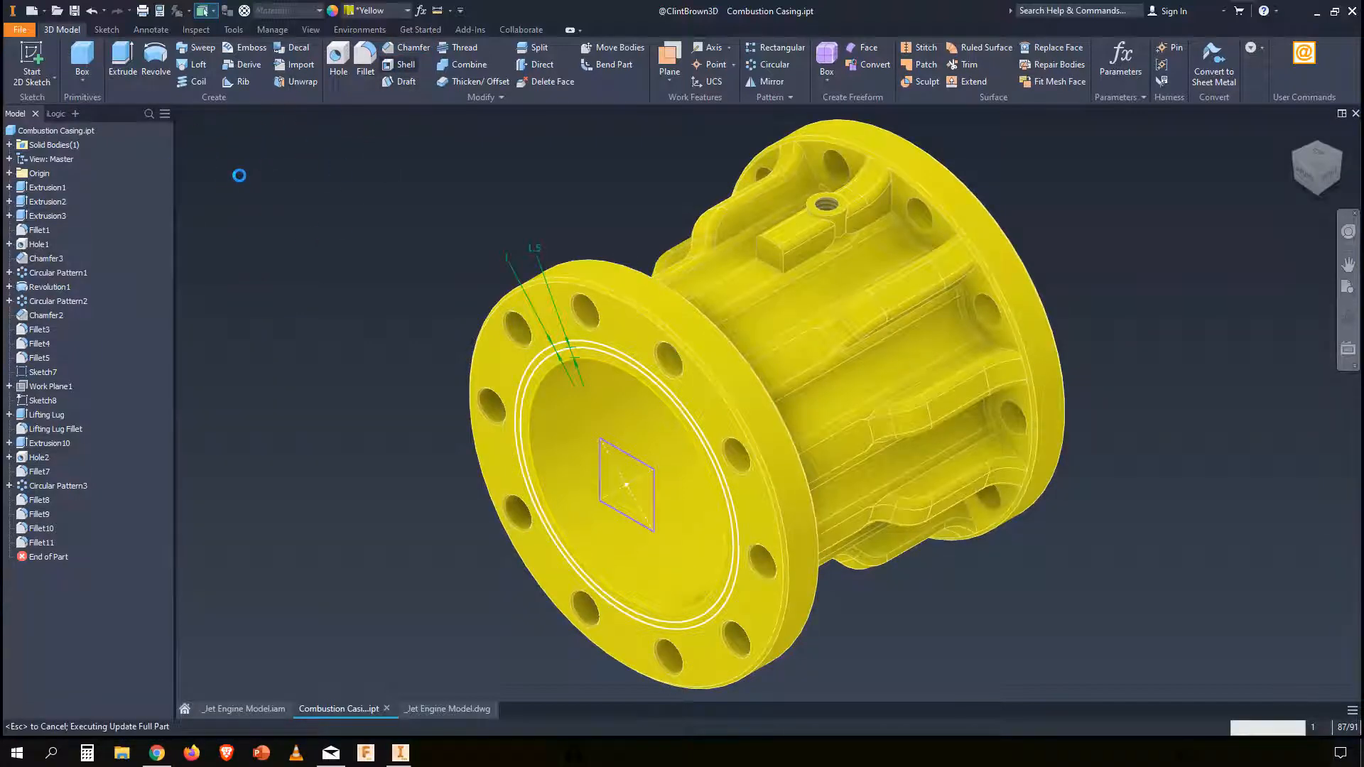
pyautogui.moveTo(374, 131); pyautogui.dragTo(170, 729)
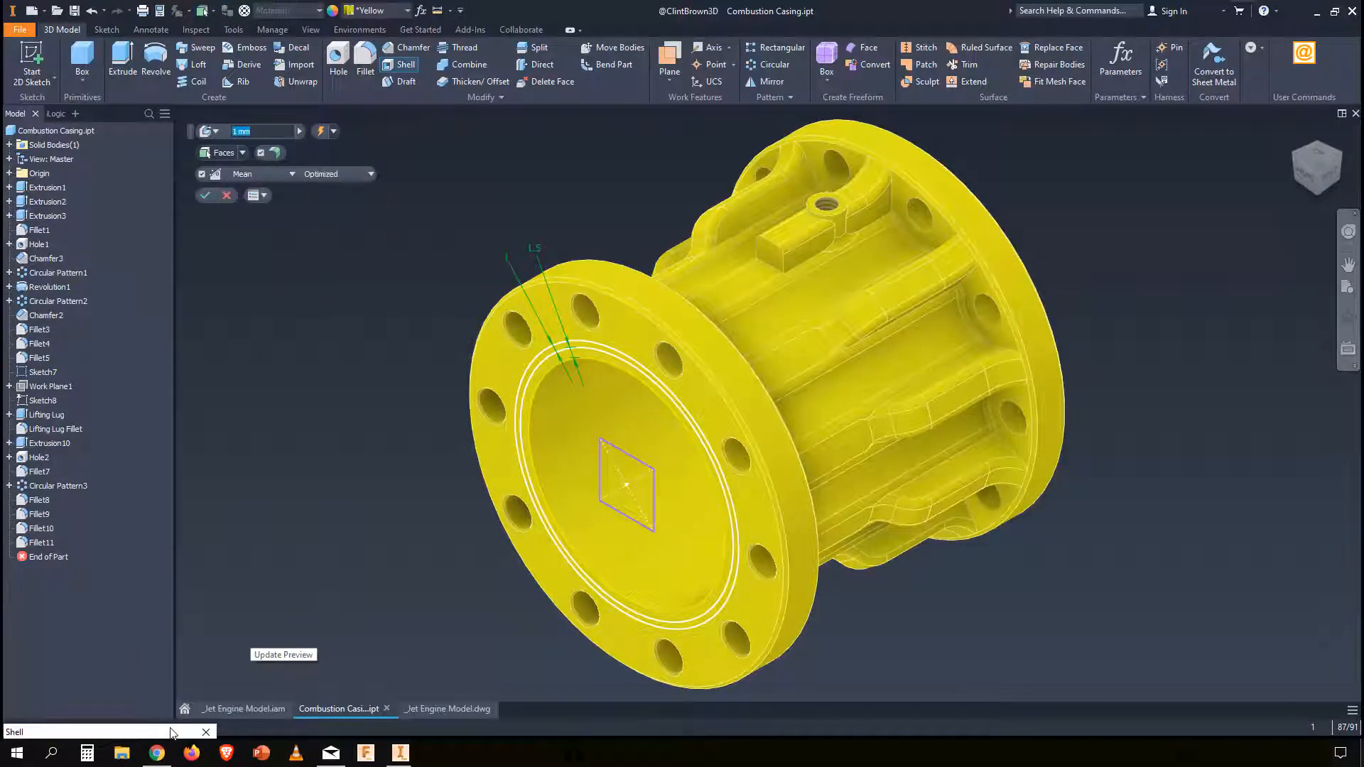
pyautogui.click(229, 196)
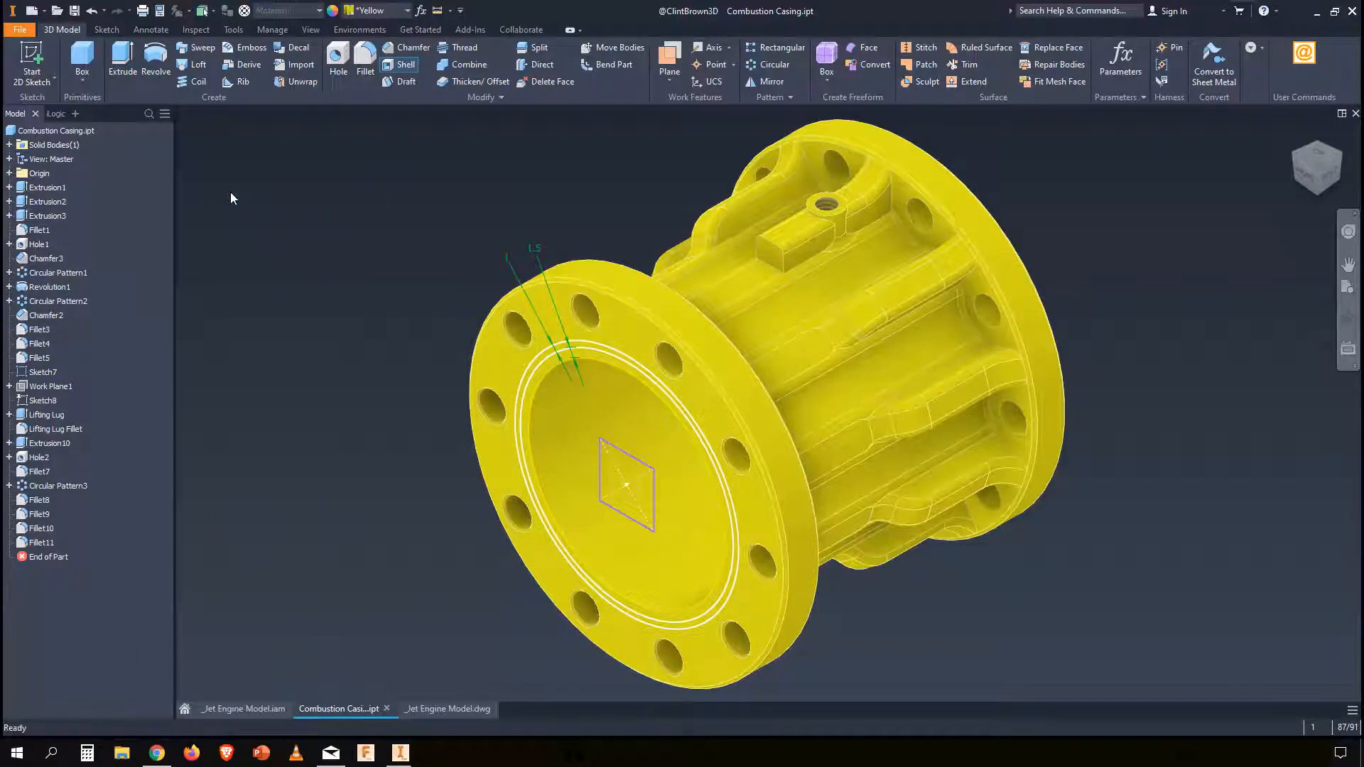
pyautogui.click(401, 81)
pyautogui.moveTo(317, 122); pyautogui.dragTo(142, 732)
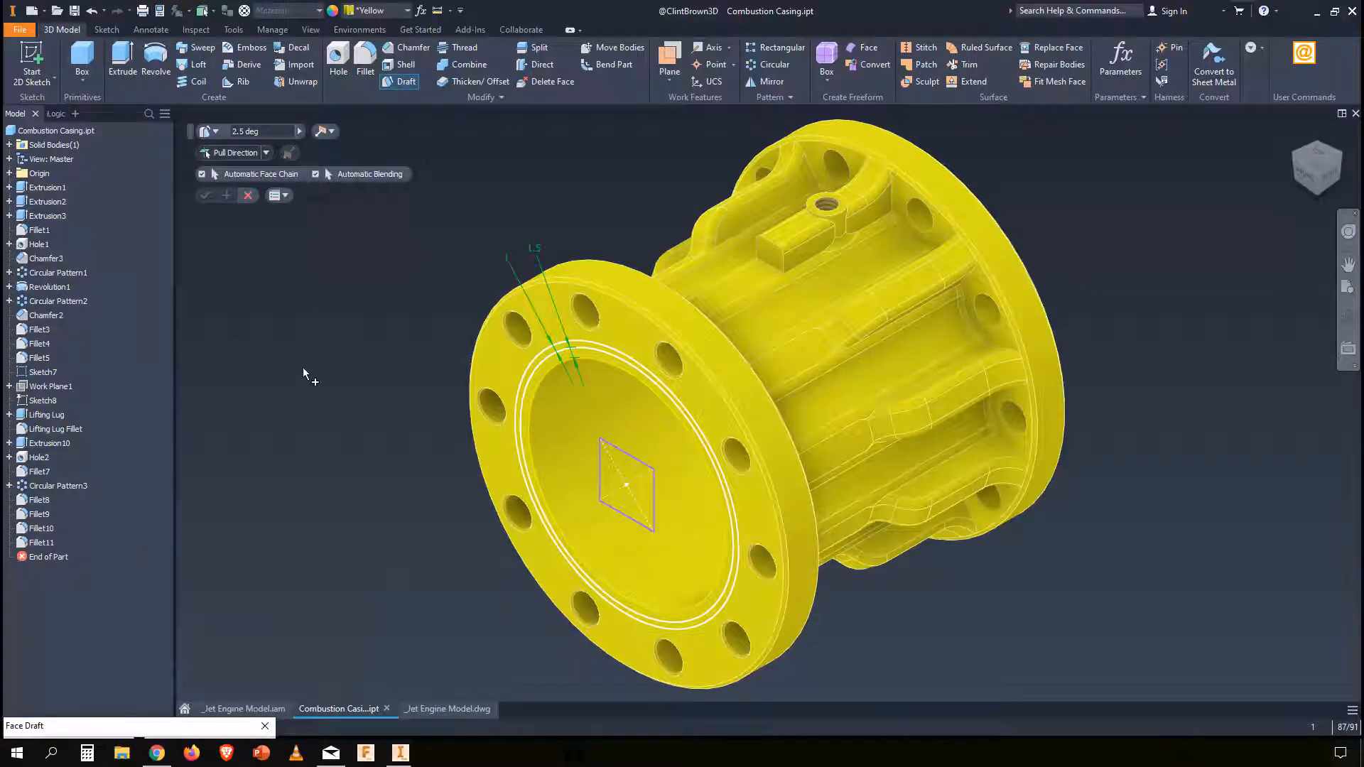
pyautogui.click(248, 195)
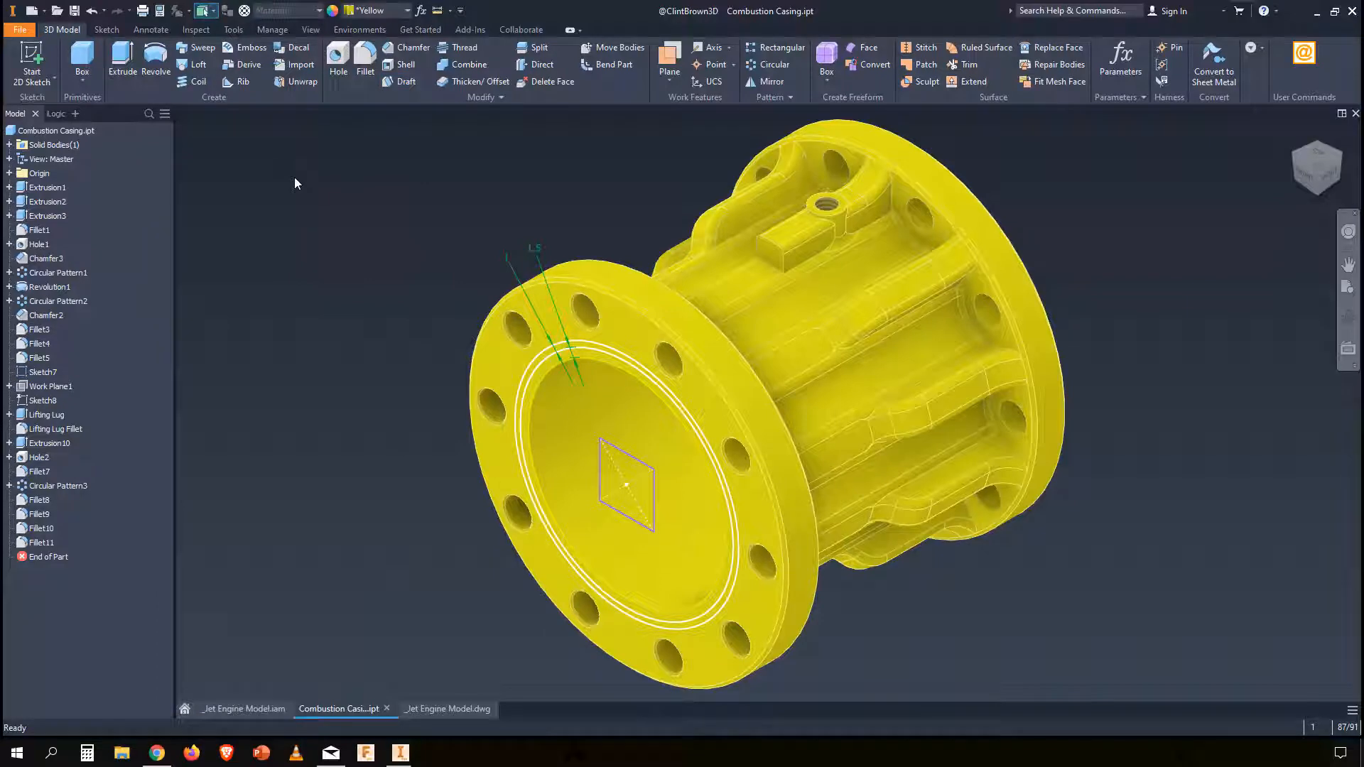
# Step: Check the Fillet, Chamfer and Shell mini-toolbars with their dialogs parked, and return to the _Jet Engine Model.iam assembly
pyautogui.click(365, 64)
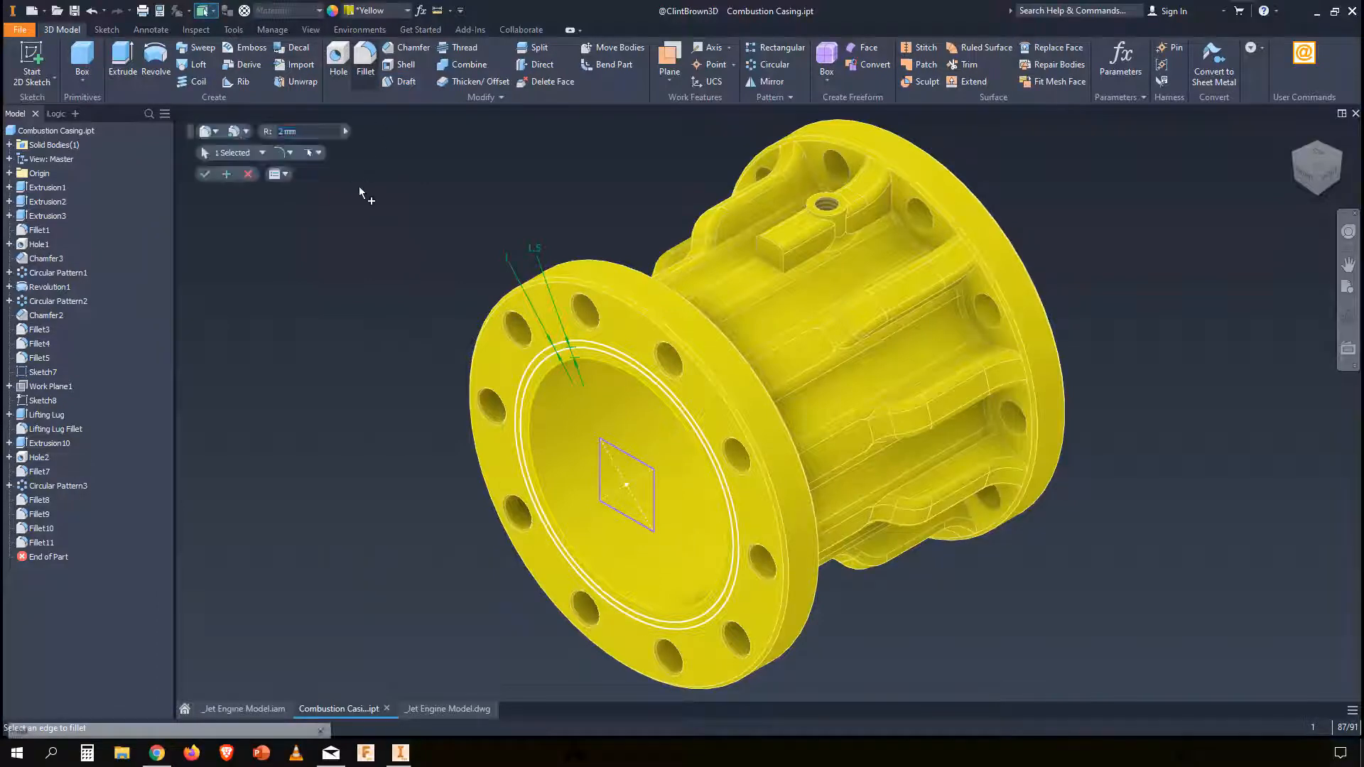
pyautogui.click(250, 176)
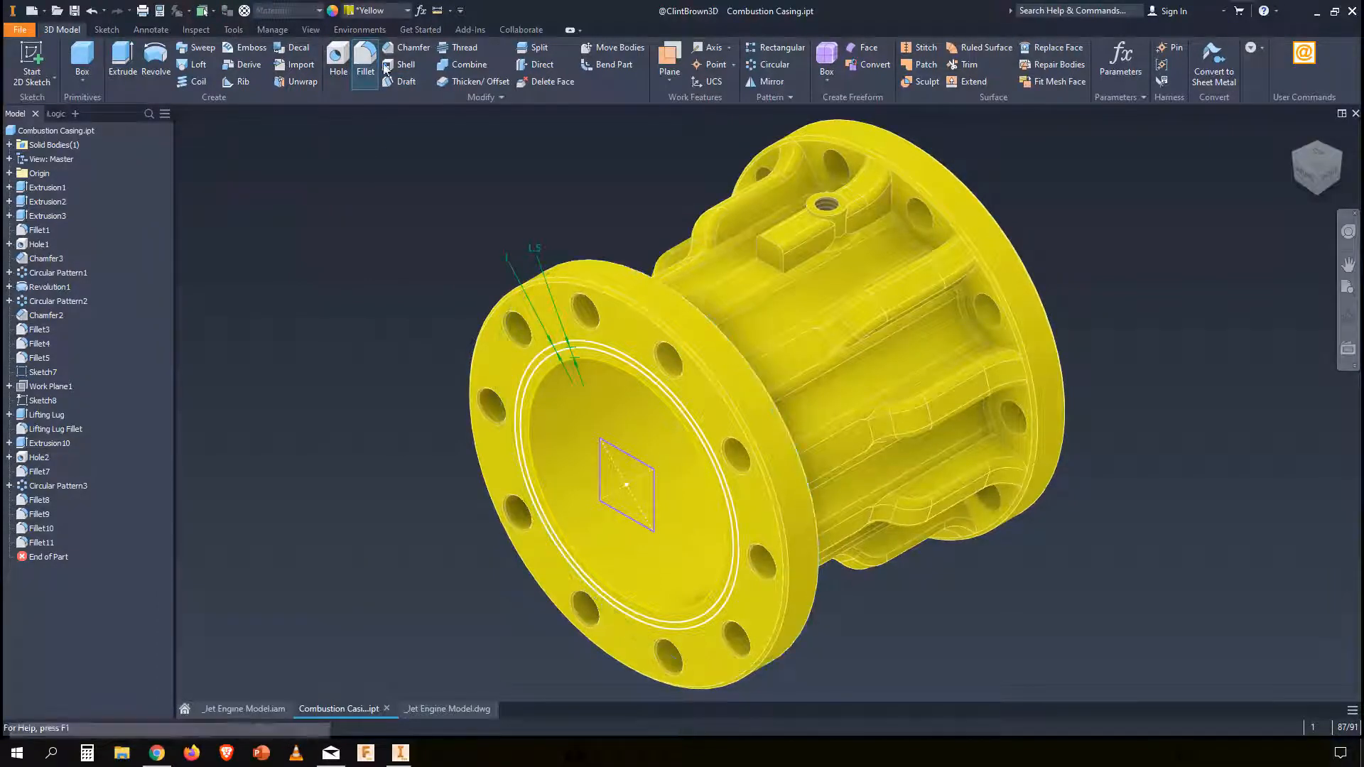
pyautogui.click(397, 51)
pyautogui.click(247, 196)
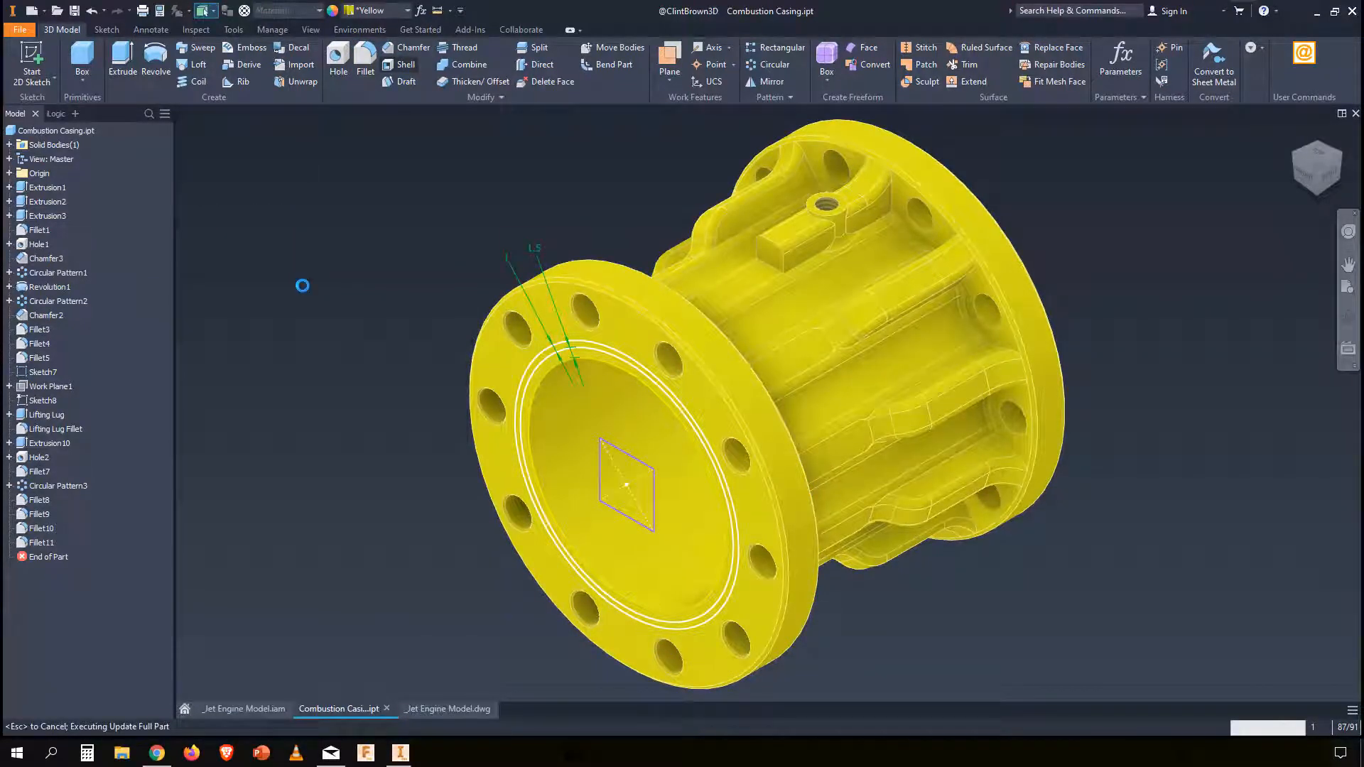
pyautogui.hotkey('ctrl', 'Tab')
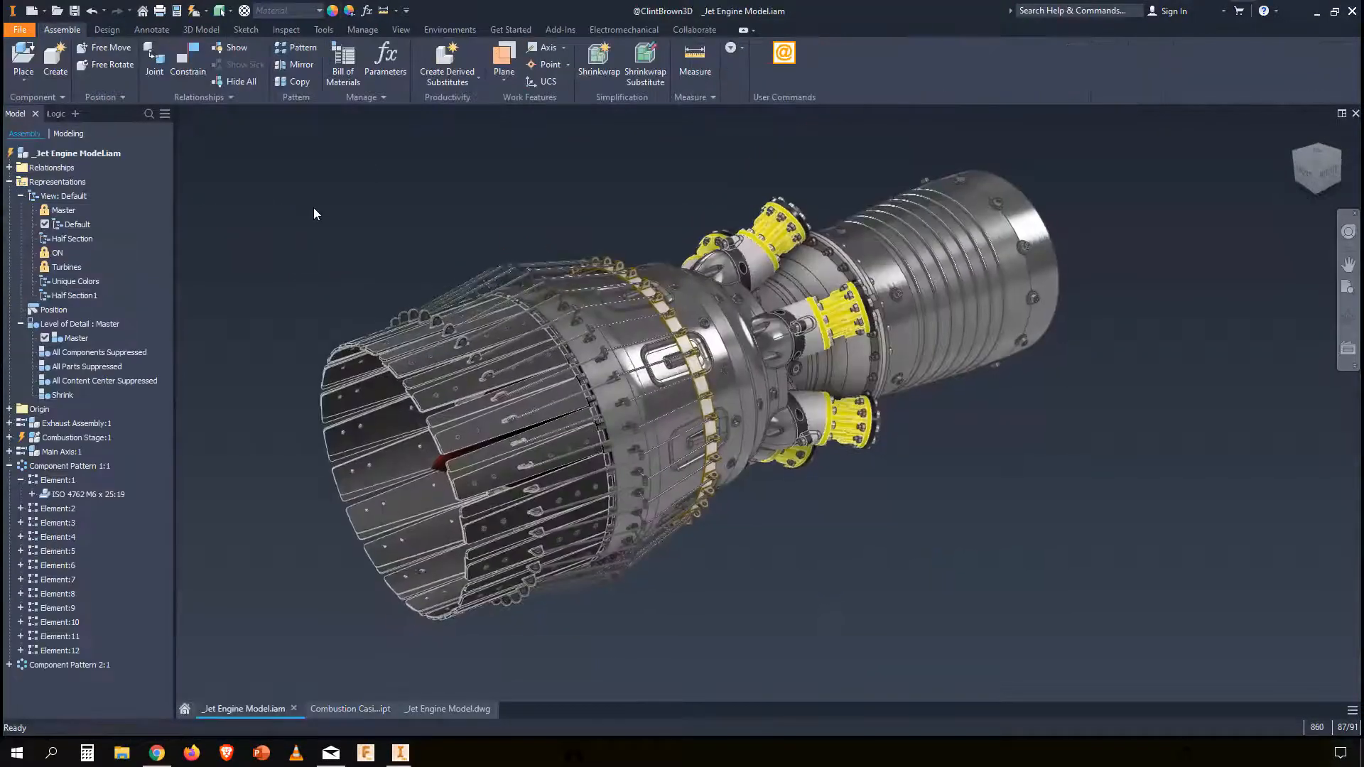